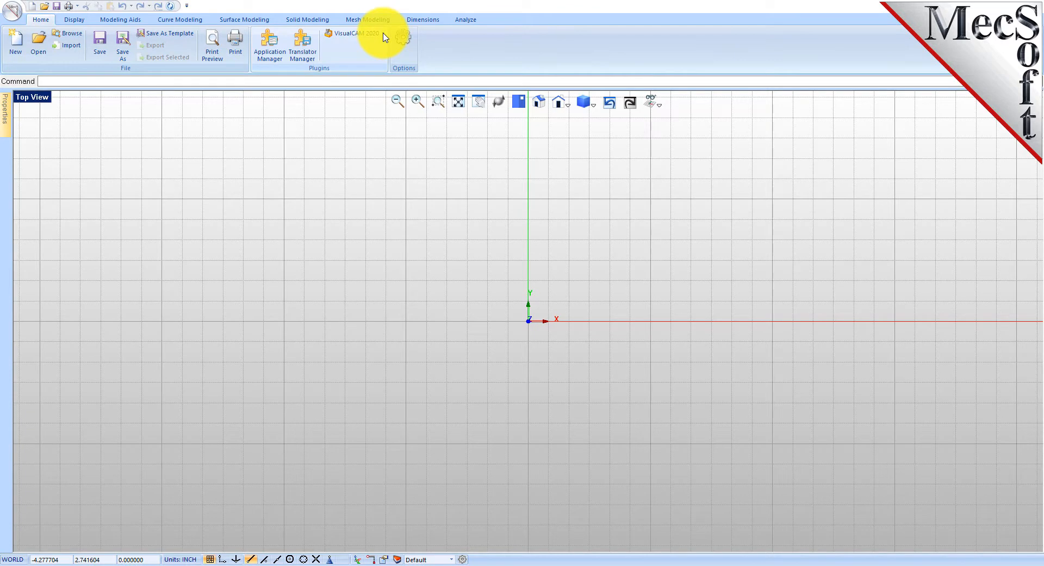
# - Start the NEST module of VisualCAM 2020
pyautogui.click(384, 34)
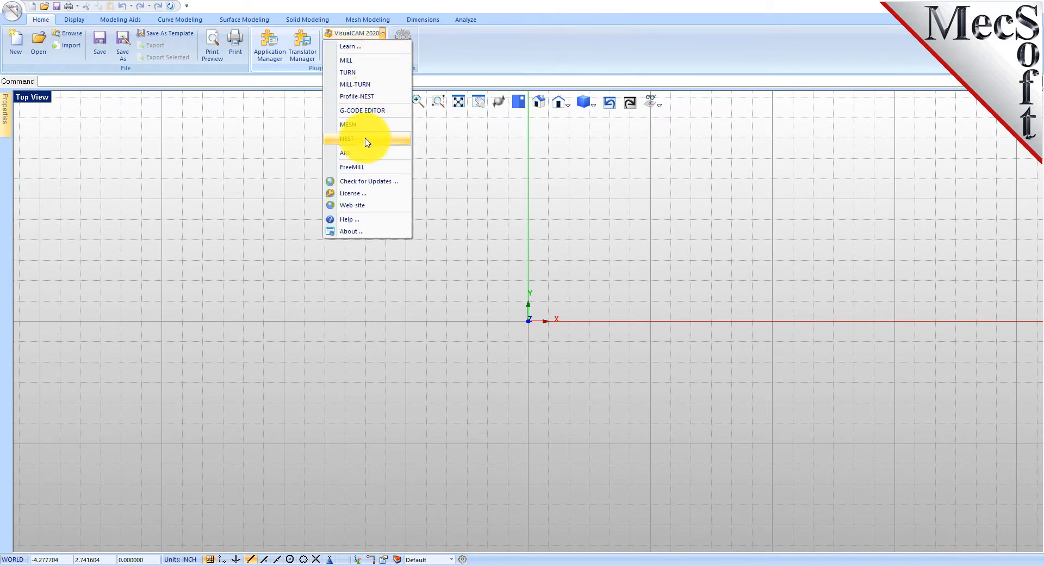
pyautogui.click(365, 141)
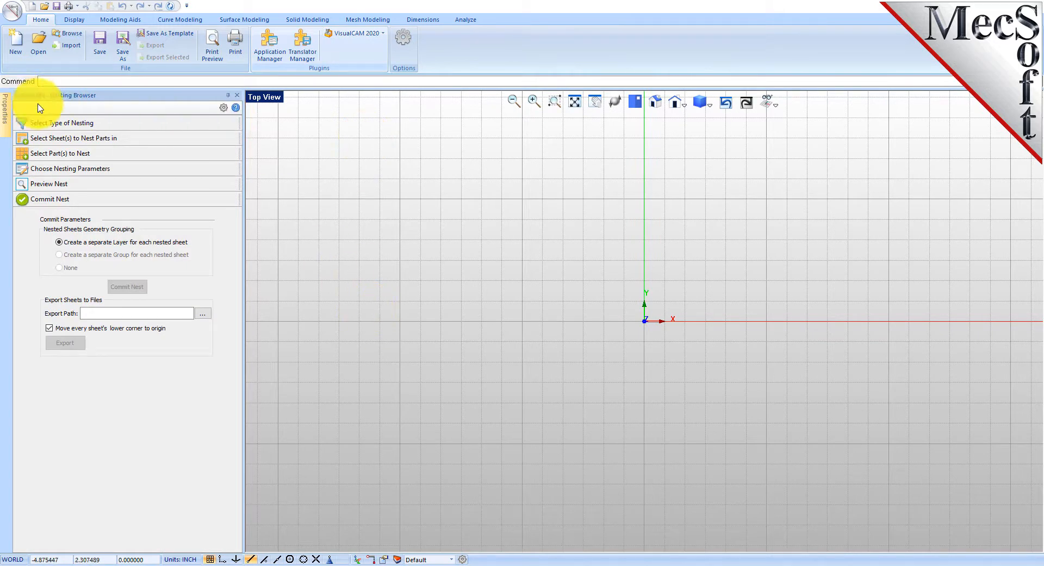
# - Review each Nesting Browser section in order, from the type of nesting through sheets, parts, parameters and preview to committing the nest
pyautogui.click(92, 123)
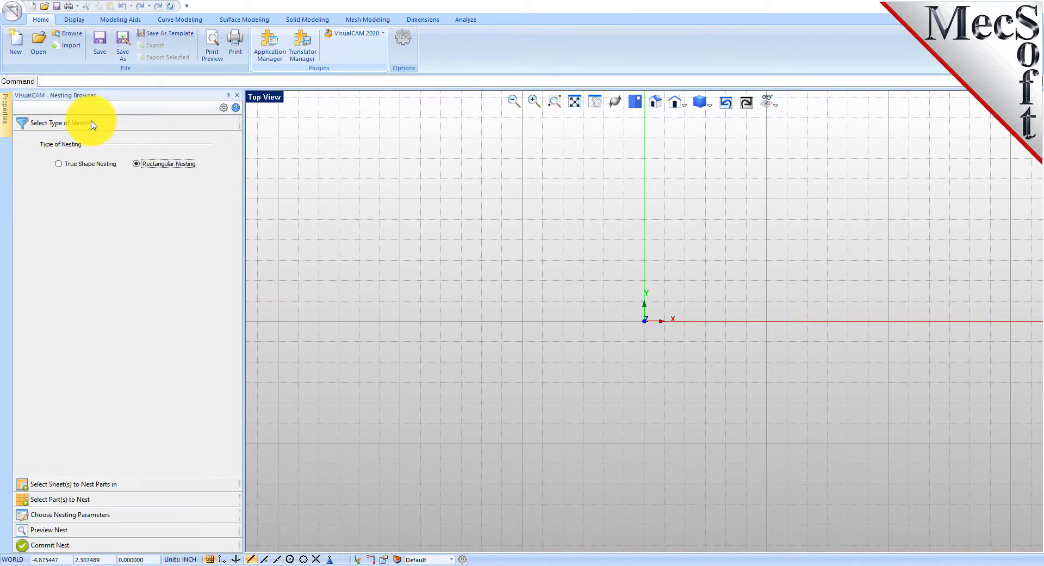
pyautogui.click(88, 484)
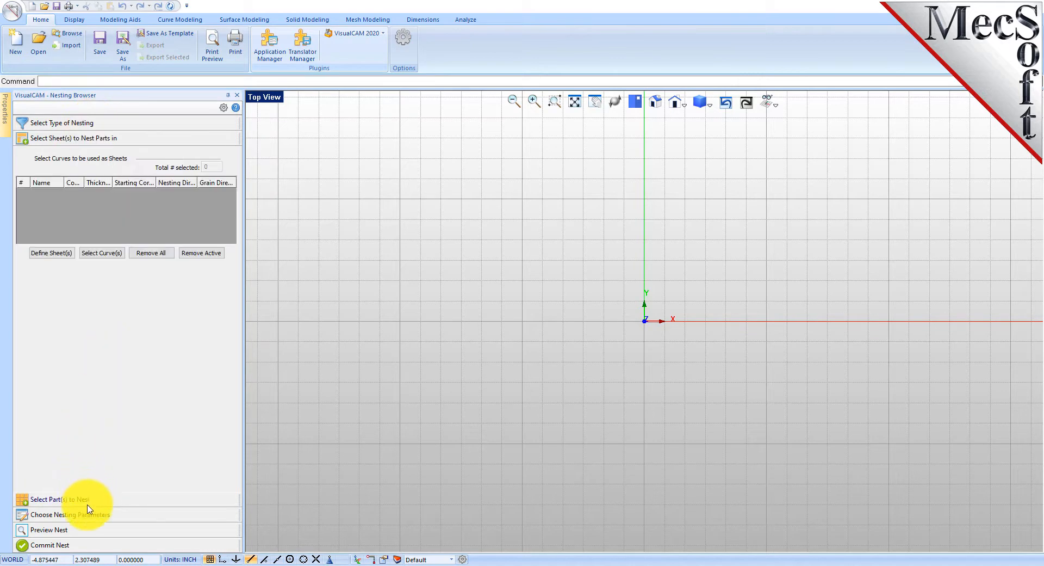
pyautogui.click(89, 499)
pyautogui.click(84, 517)
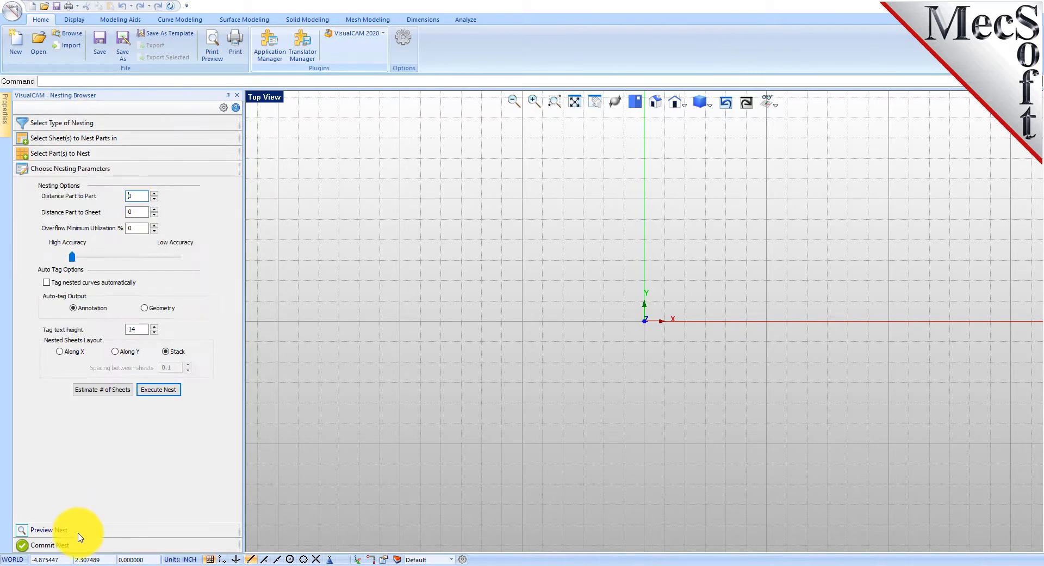
pyautogui.click(79, 530)
pyautogui.click(73, 544)
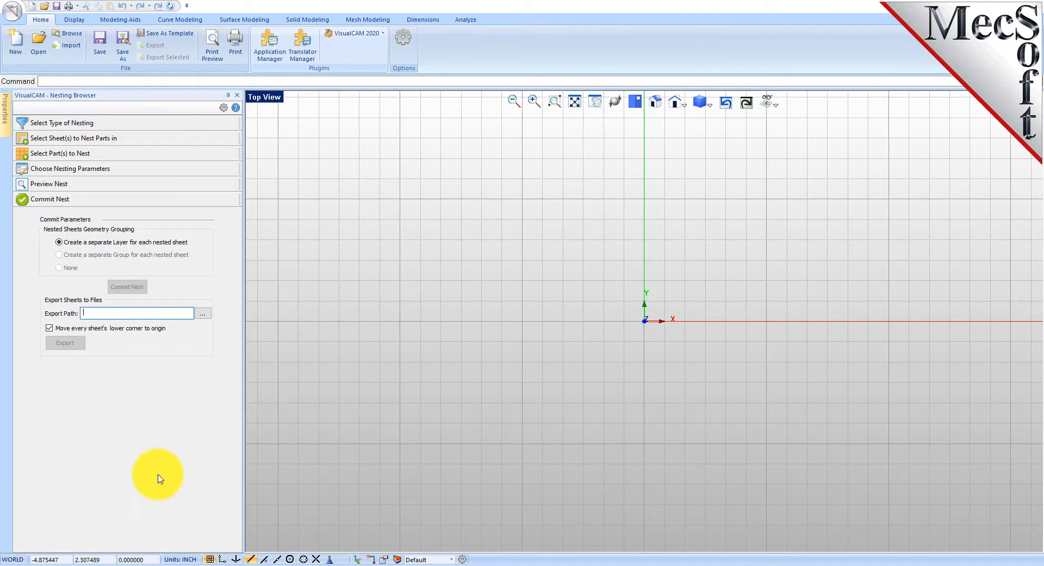
pyautogui.moveTo(244, 333)
pyautogui.mouseDown()
pyautogui.moveTo(299, 333)
pyautogui.moveTo(210, 342)
pyautogui.moveTo(248, 344)
pyautogui.mouseUp()
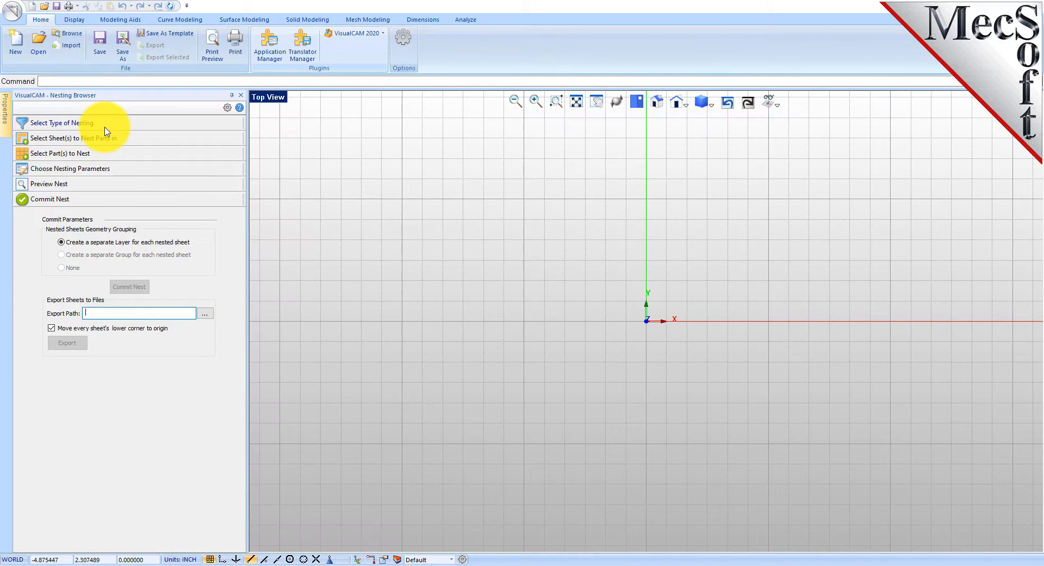
# - Open the TrueShapeNestQuickStartTutorial part file from the QuickStart folder and accept the CAM system preferences stored in it
pyautogui.click(12, 16)
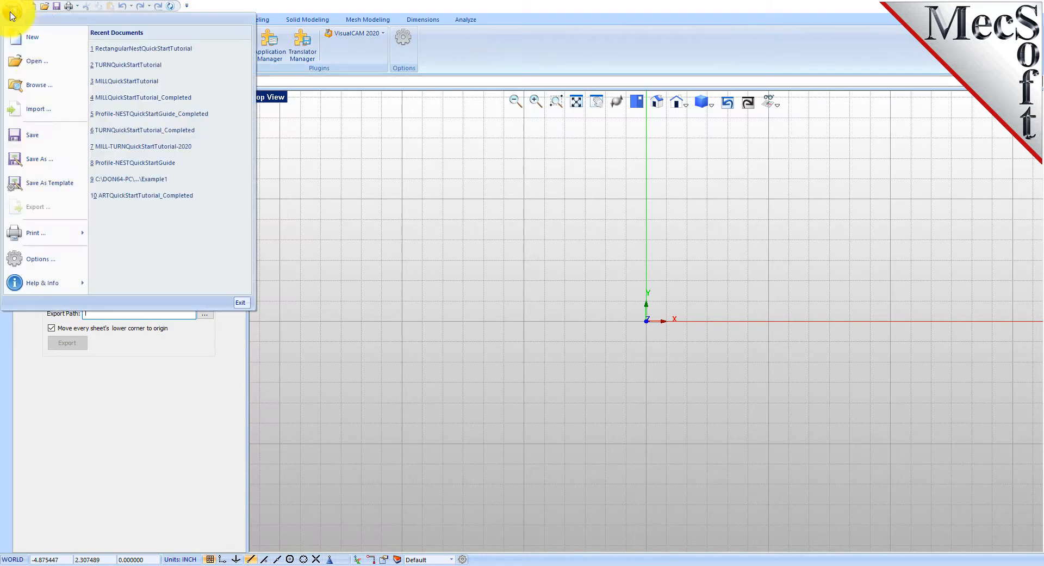
pyautogui.click(42, 60)
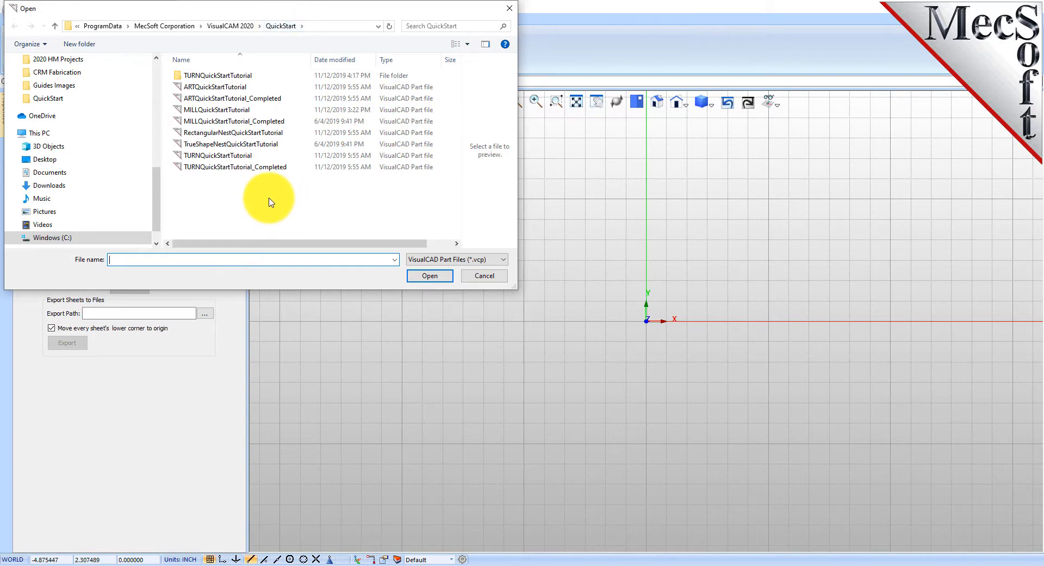
pyautogui.click(226, 147)
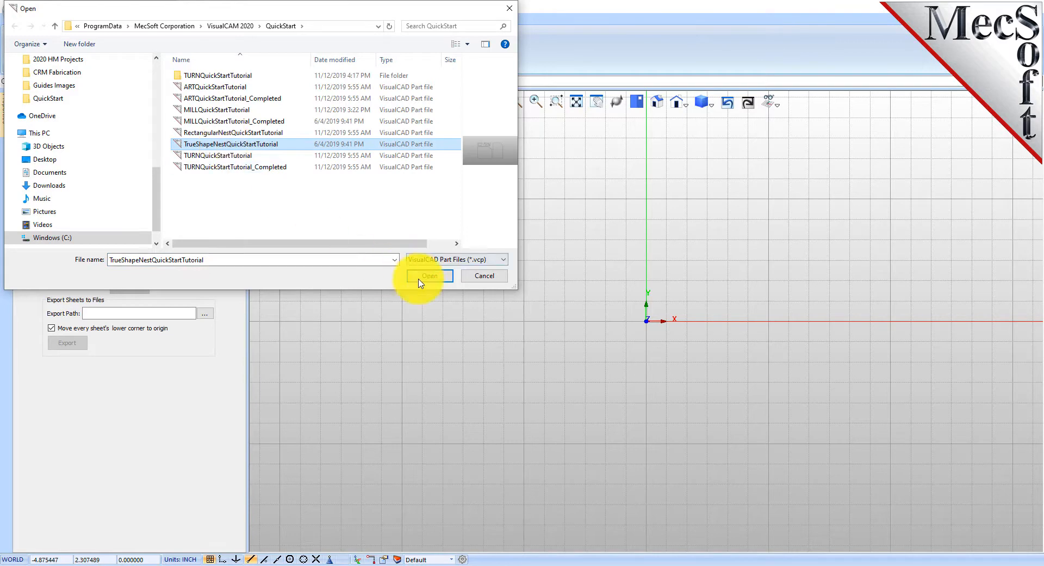
pyautogui.click(428, 276)
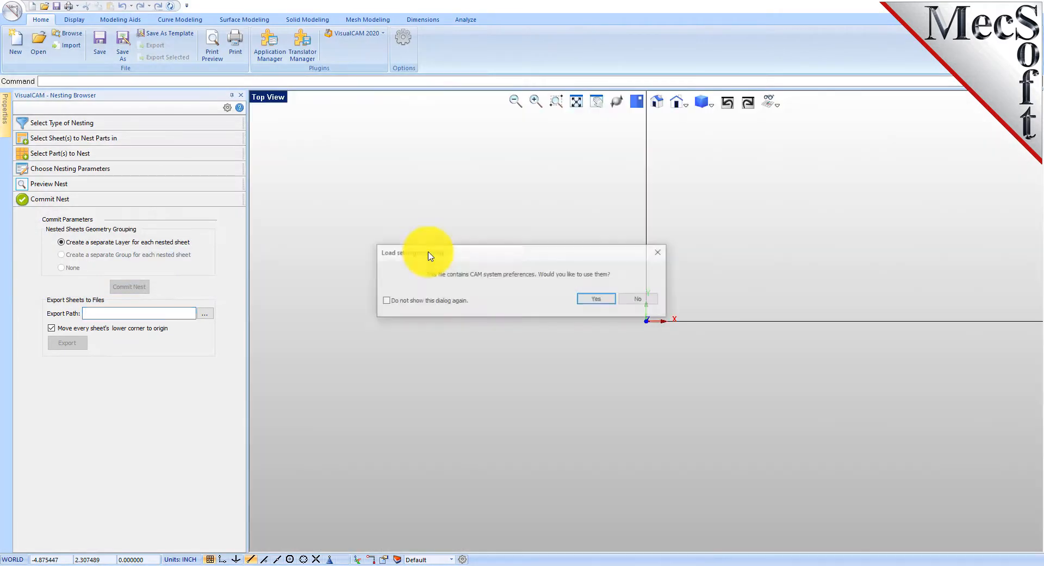
pyautogui.click(599, 299)
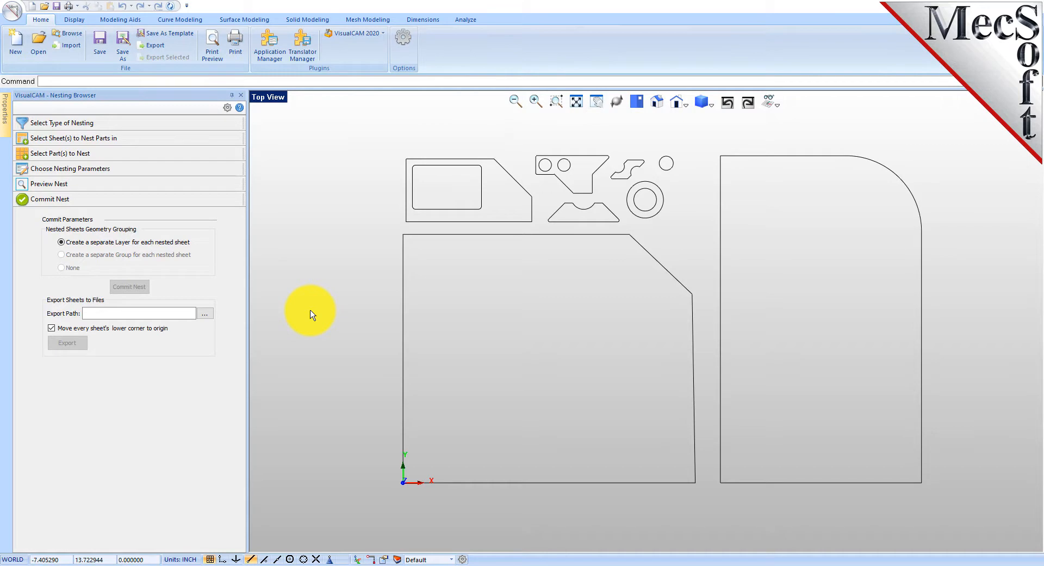
# - Highlight the sheet outlines and the group of small part curves above them to identify the geometry, and clear the selection
pyautogui.click(673, 276)
pyautogui.click(721, 273)
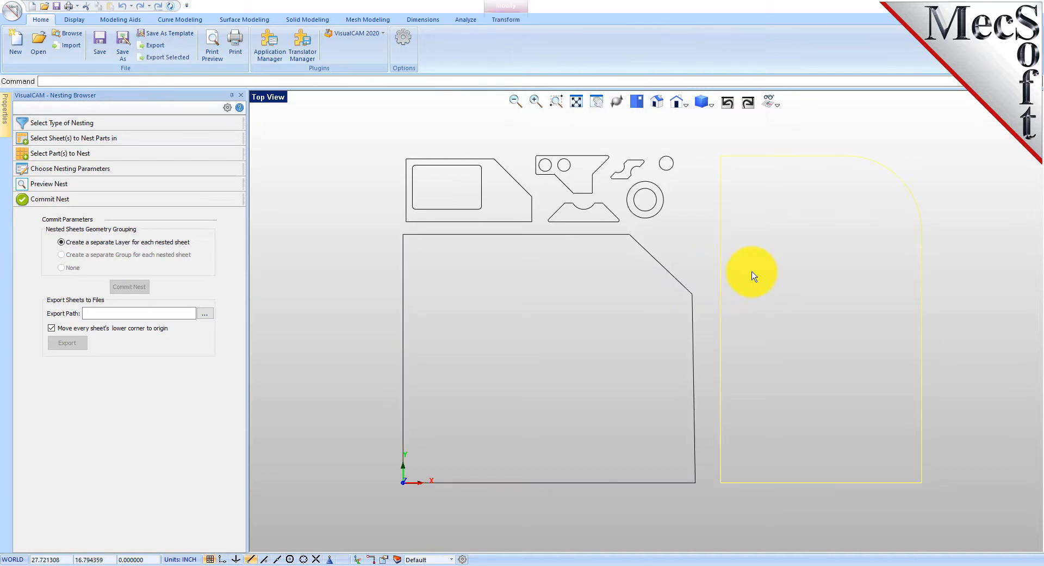
pyautogui.click(380, 189)
pyautogui.moveTo(367, 142); pyautogui.dragTo(704, 231)
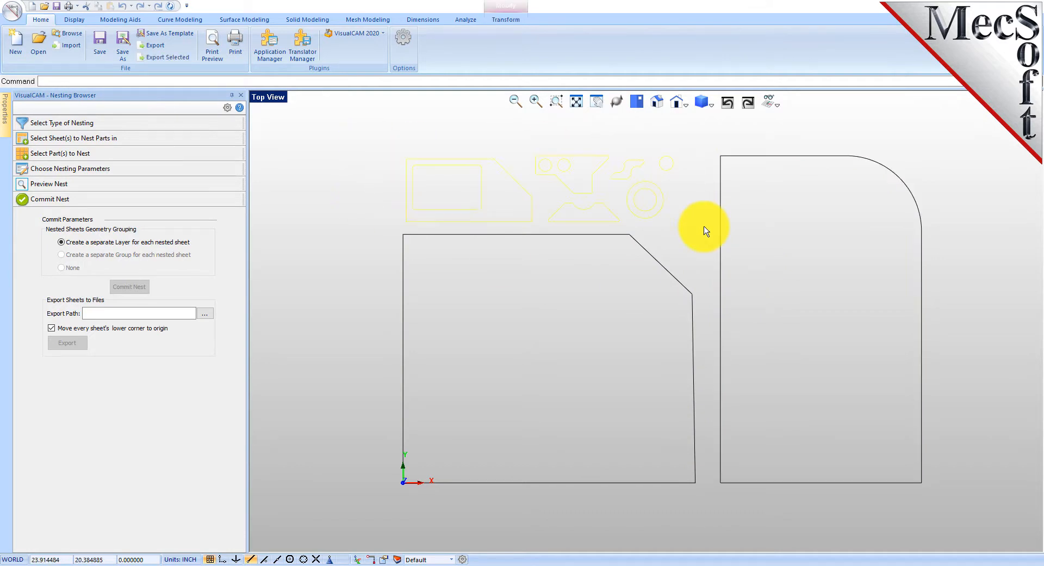
pyautogui.click(546, 260)
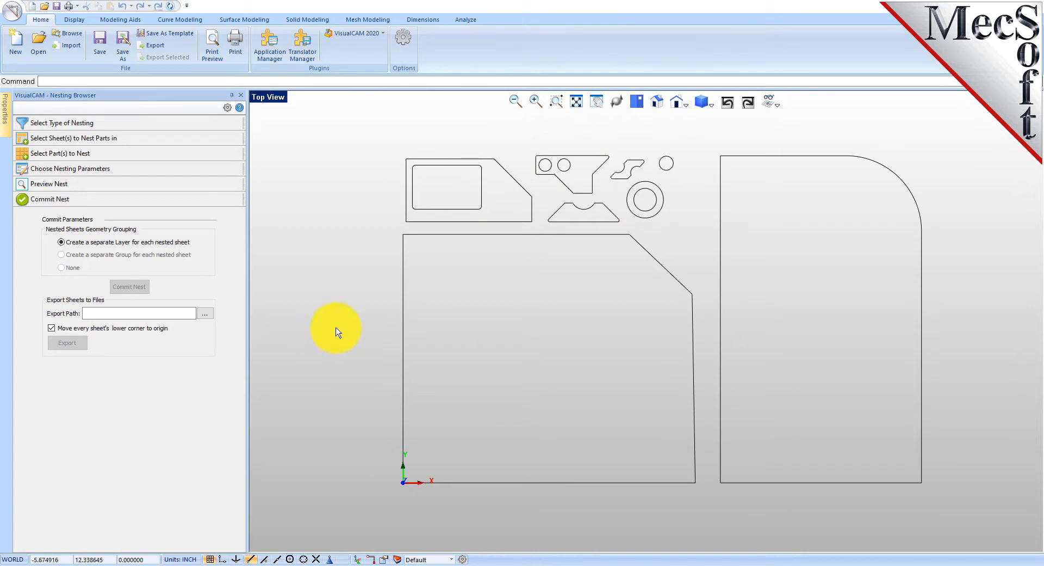
# - Check the type of nesting and read the help topic's functionality comparison of True Shape Nesting and Rectangular Nesting
pyautogui.click(74, 123)
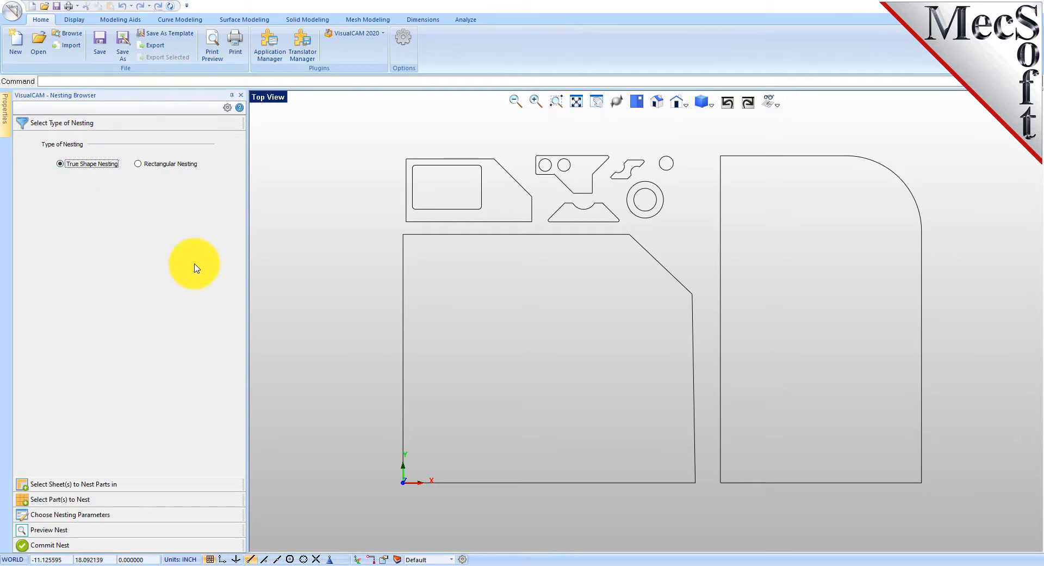
pyautogui.click(242, 111)
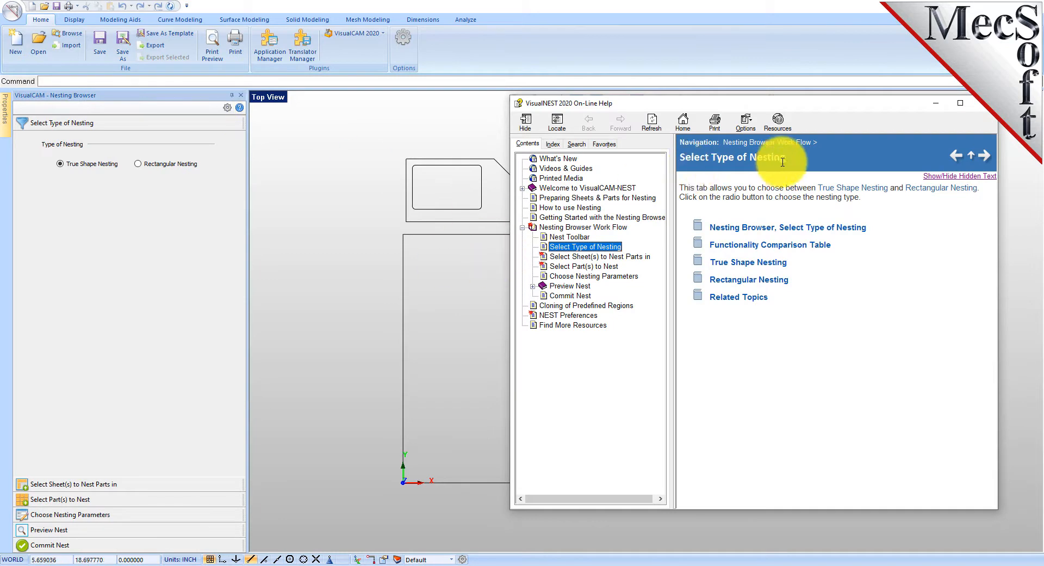
pyautogui.click(938, 176)
pyautogui.scroll(-15, 899, 228)
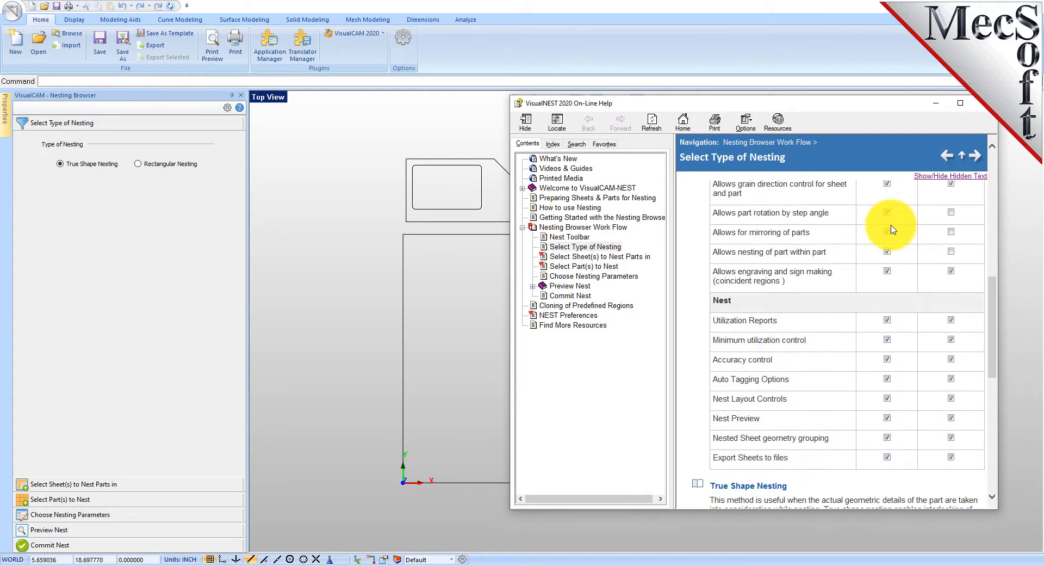
pyautogui.click(985, 103)
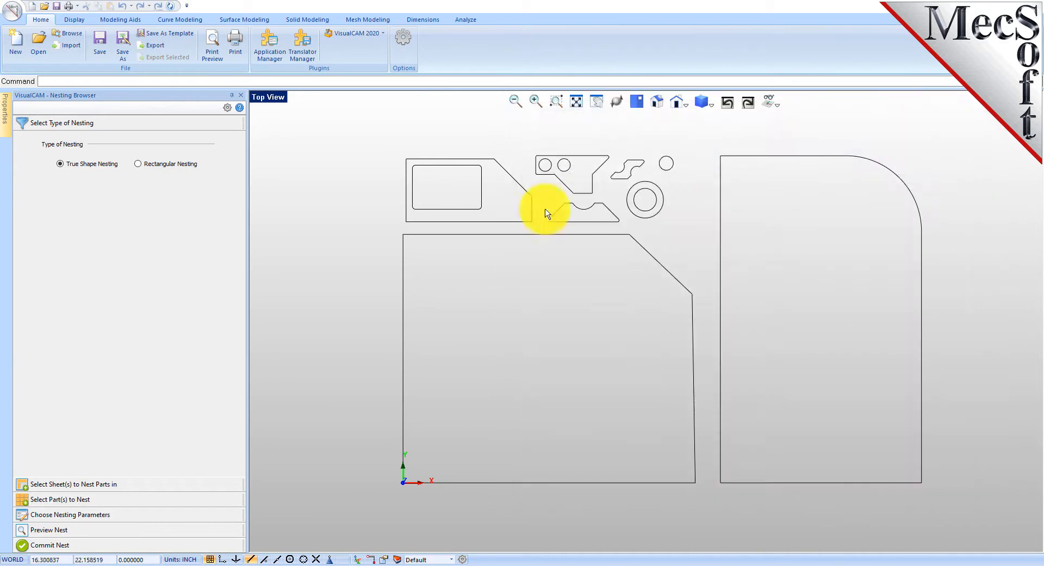
# - Define the two large closed outlines as the sheets to nest parts in
pyautogui.click(87, 484)
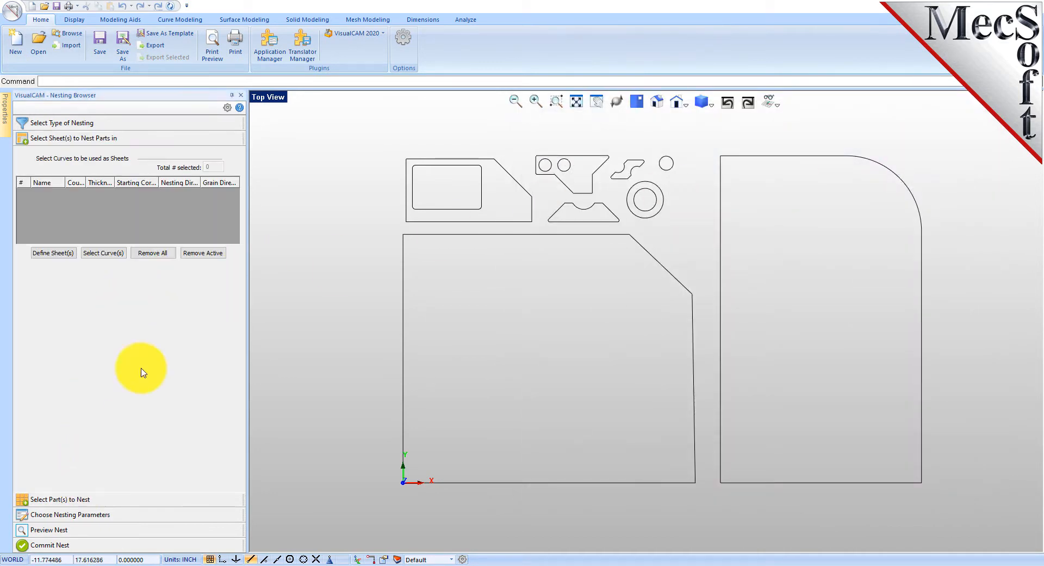
pyautogui.click(111, 256)
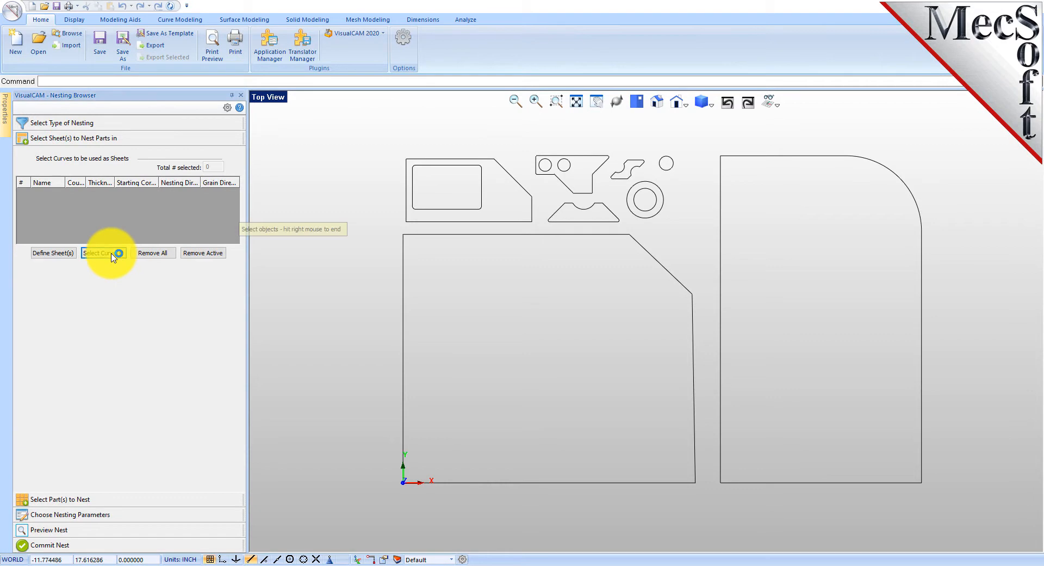
pyautogui.click(555, 235)
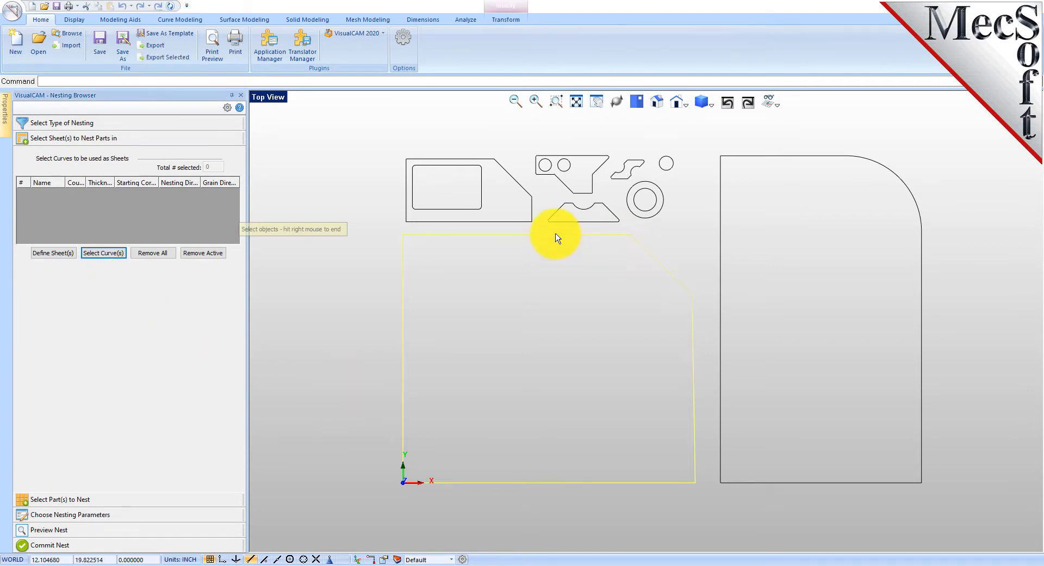
pyautogui.click(759, 156)
pyautogui.rightClick(363, 292)
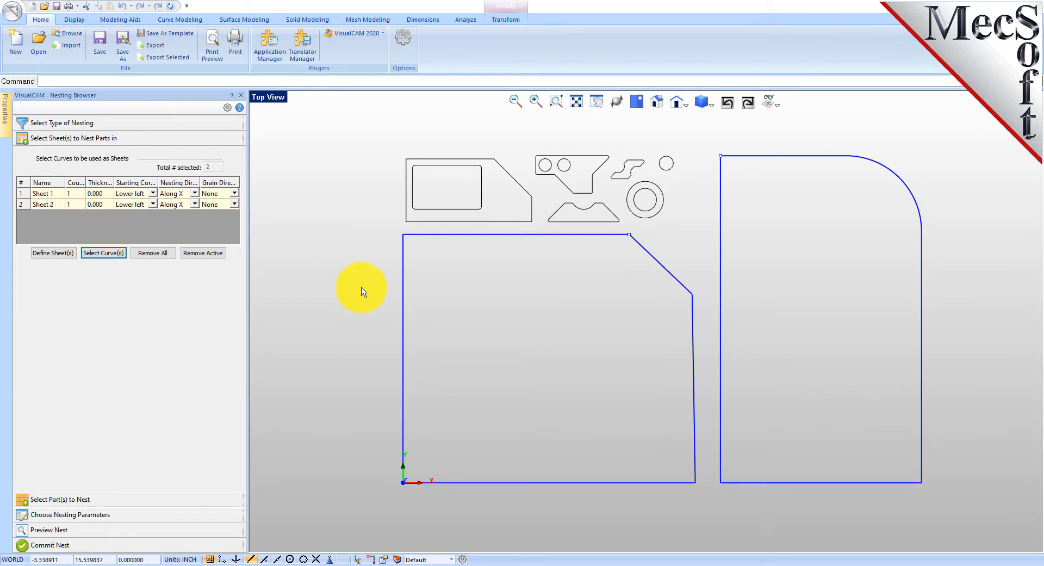
# - Identify Sheet 1 and Sheet 2 in the drawing and set the count of each to 2
pyautogui.click(52, 195)
pyautogui.click(52, 205)
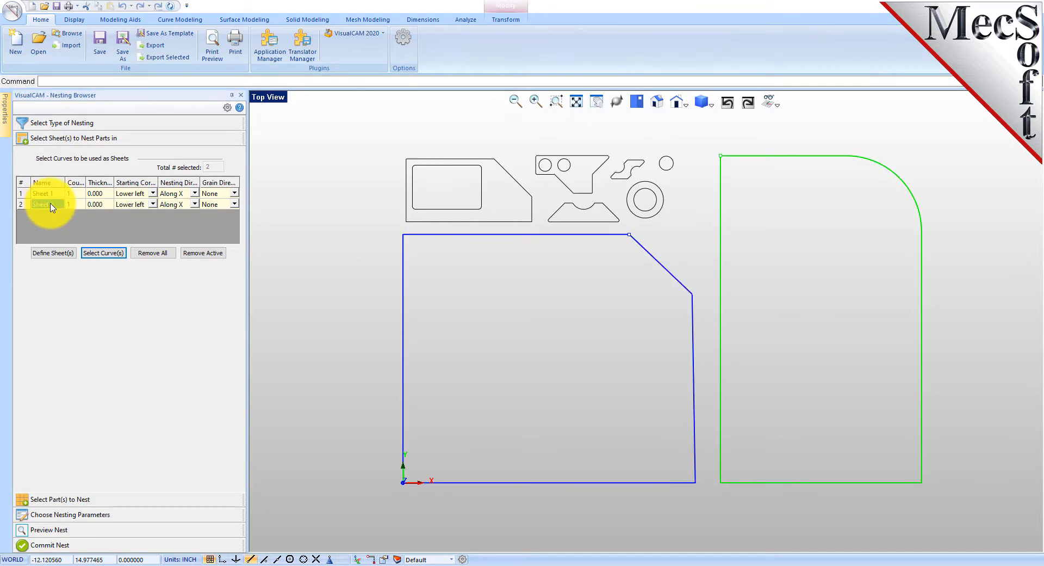
pyautogui.click(75, 194)
pyautogui.write('2')
pyautogui.press('Down')
pyautogui.write('2')
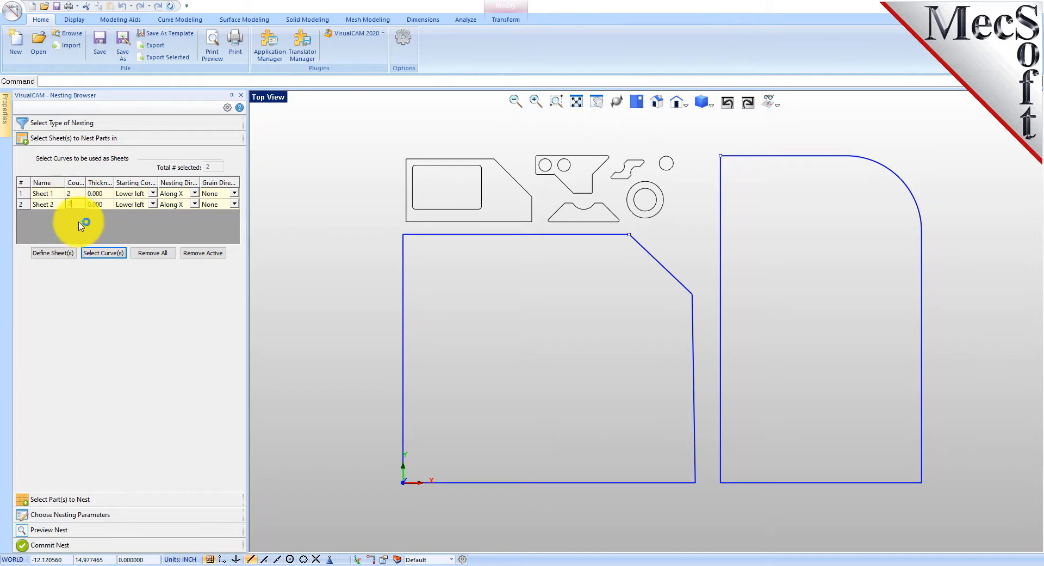
pyautogui.press('Return')
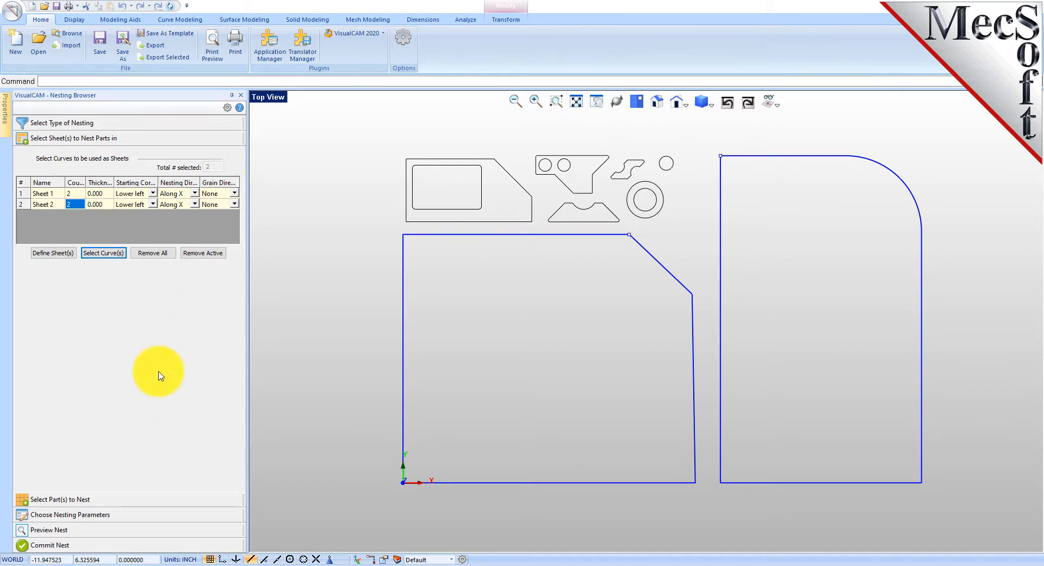
# - Select all the small curves above the sheets, including their inner cutouts, as the parts to nest
pyautogui.click(60, 499)
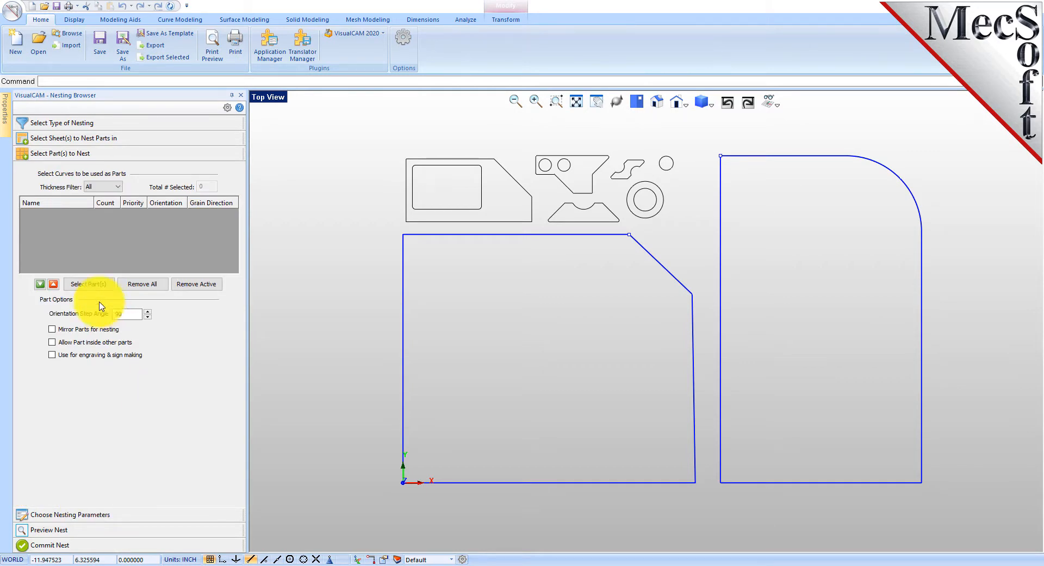
pyautogui.click(89, 284)
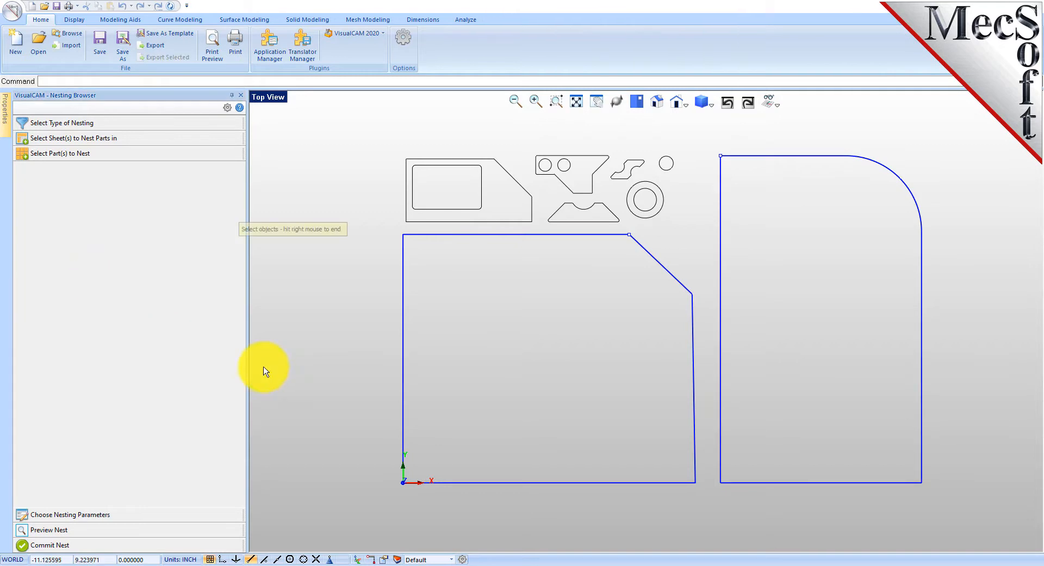
pyautogui.moveTo(357, 127); pyautogui.dragTo(708, 229)
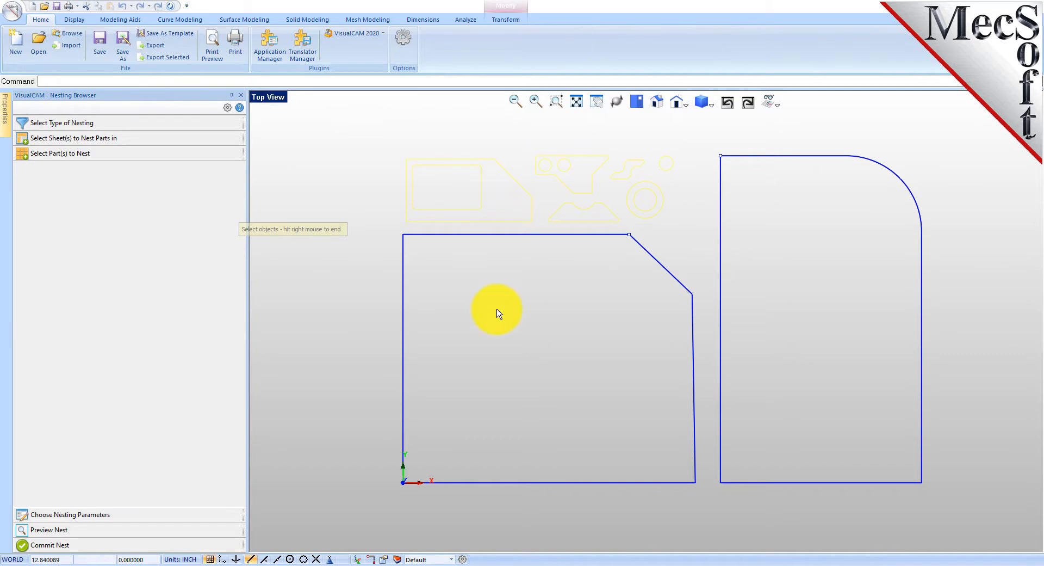
pyautogui.rightClick(342, 282)
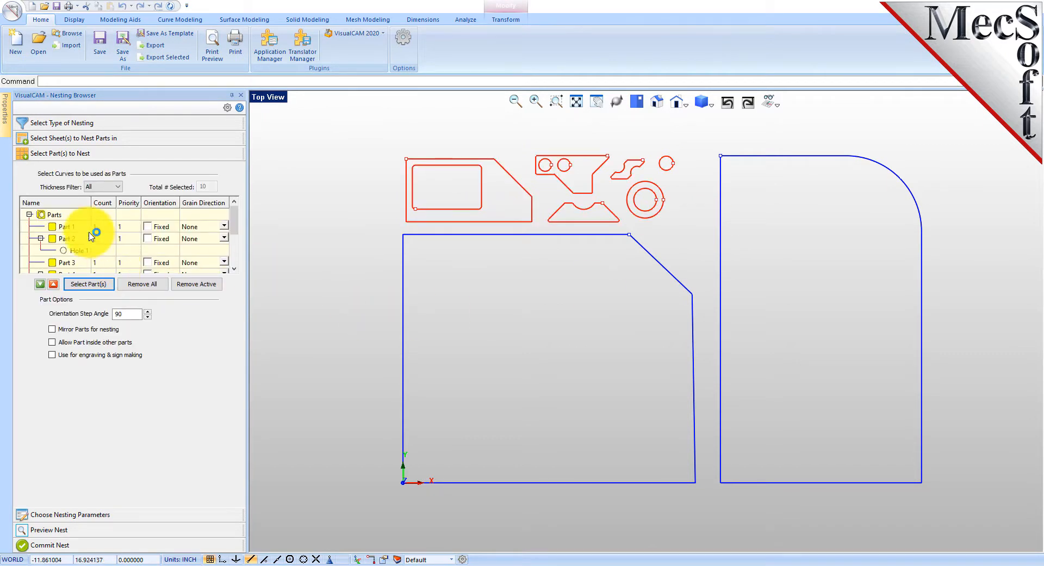
# - Examine the parts list by highlighting Part 2 with Hole 1 and Part 4 with Hole 2 and Hole 3
pyautogui.moveTo(234, 220)
pyautogui.mouseDown()
pyautogui.moveTo(236, 256)
pyautogui.moveTo(239, 221)
pyautogui.mouseUp()
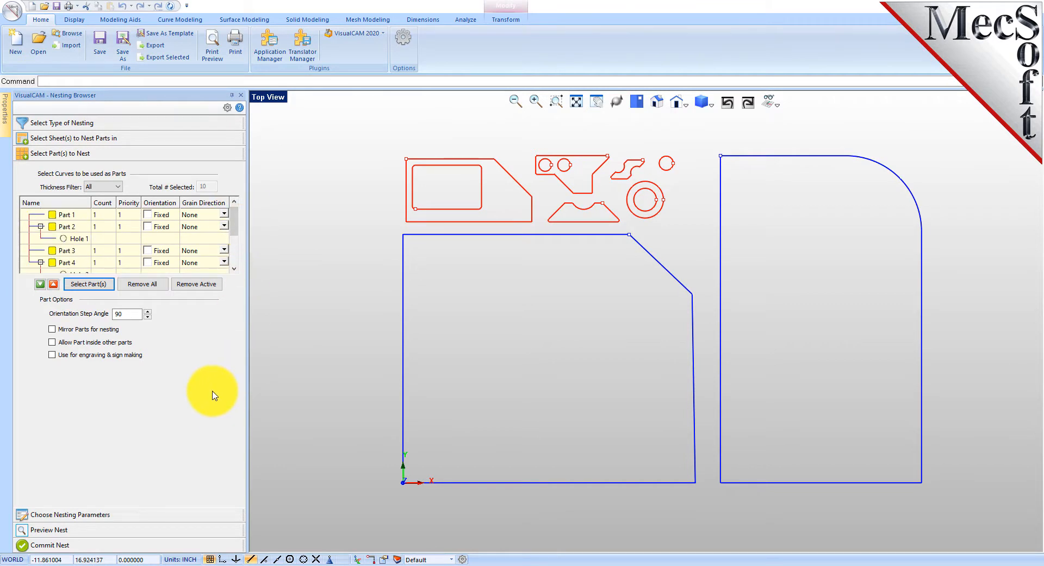
pyautogui.scroll(1, 197, 251)
pyautogui.click(77, 238)
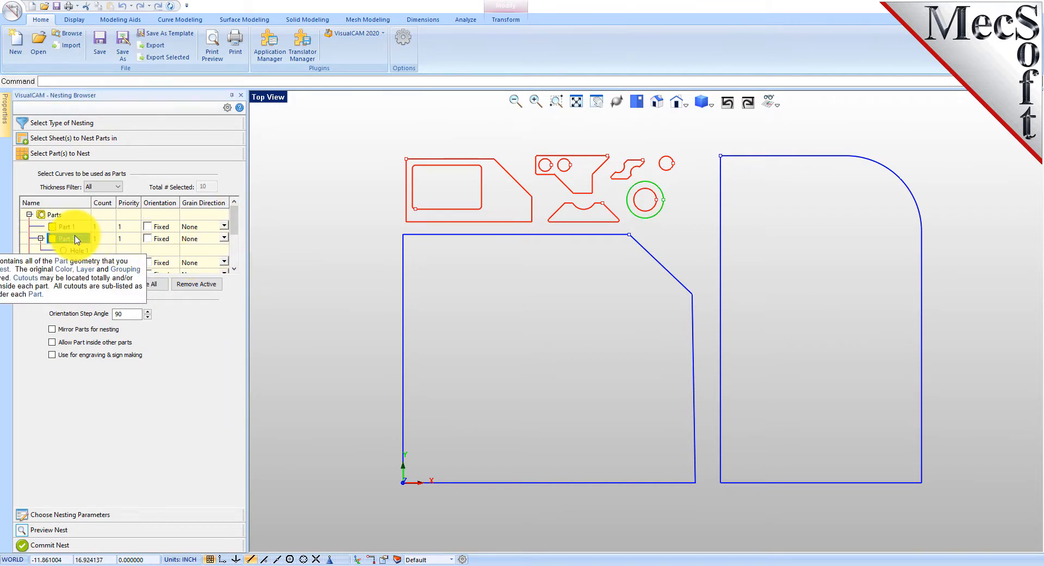
pyautogui.click(76, 251)
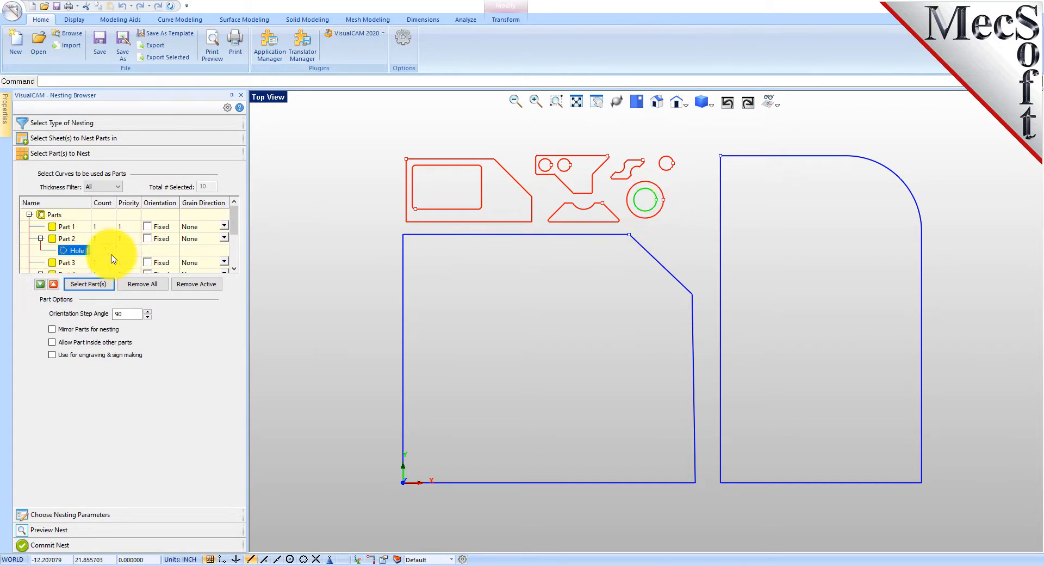
pyautogui.moveTo(235, 222); pyautogui.dragTo(236, 235)
pyautogui.click(66, 239)
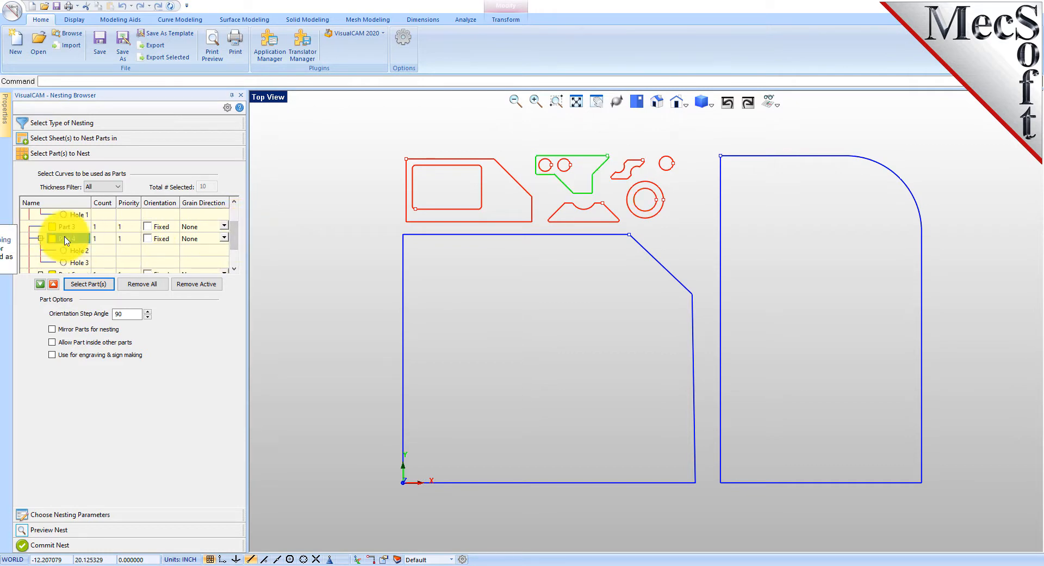
pyautogui.click(82, 250)
pyautogui.click(84, 263)
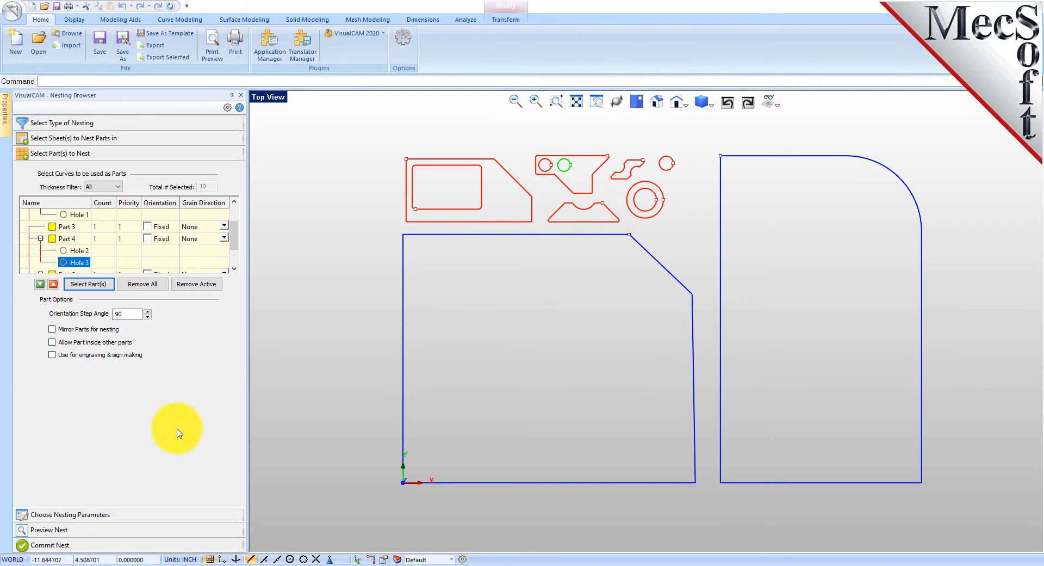
# - Set the count of Part 4 to 50 and apply the same count to all the parts to nest
pyautogui.click(233, 269)
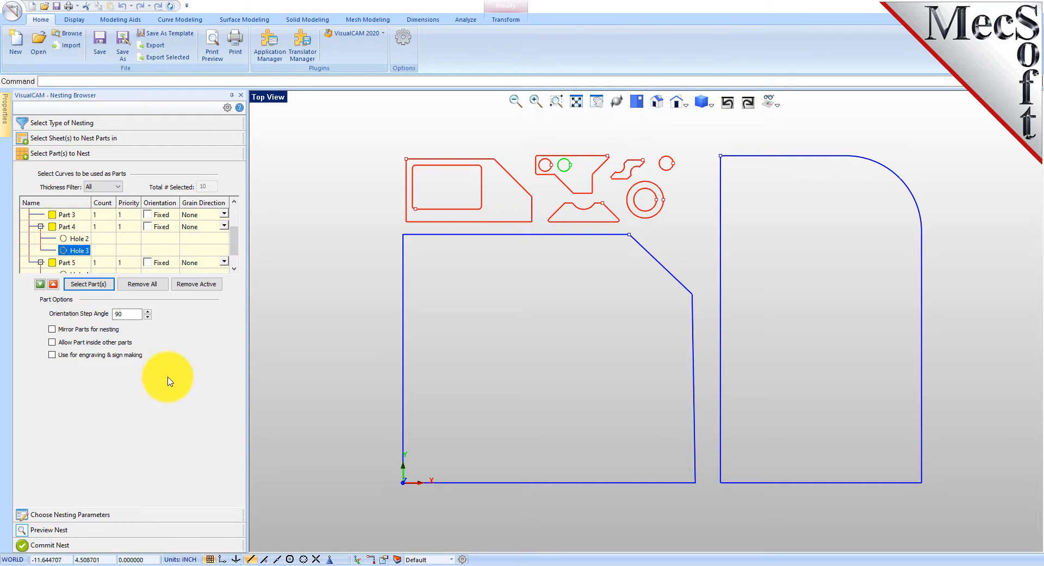
pyautogui.click(104, 227)
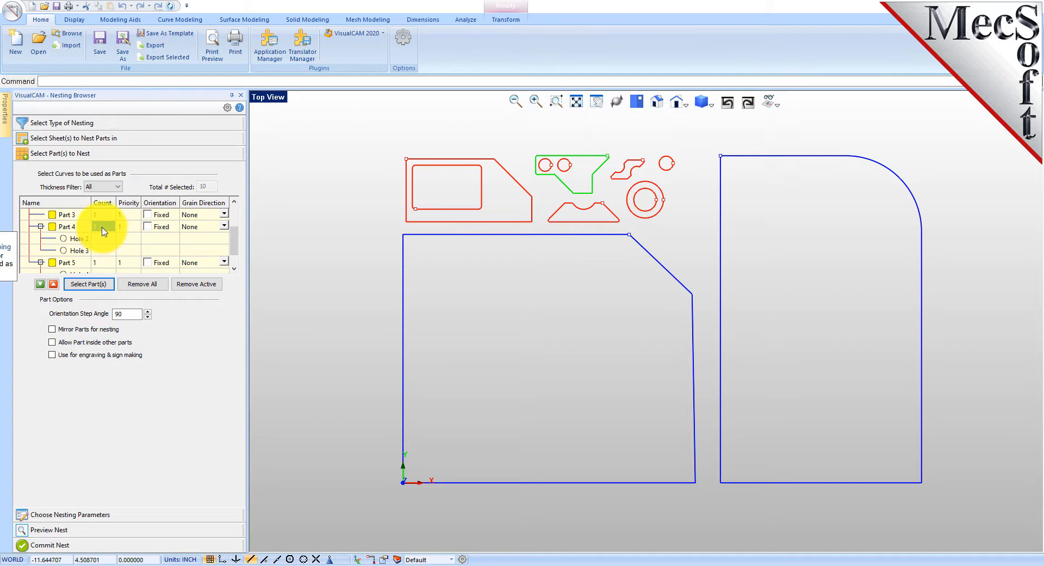
pyautogui.write('50')
pyautogui.press('Return')
pyautogui.rightClick(104, 231)
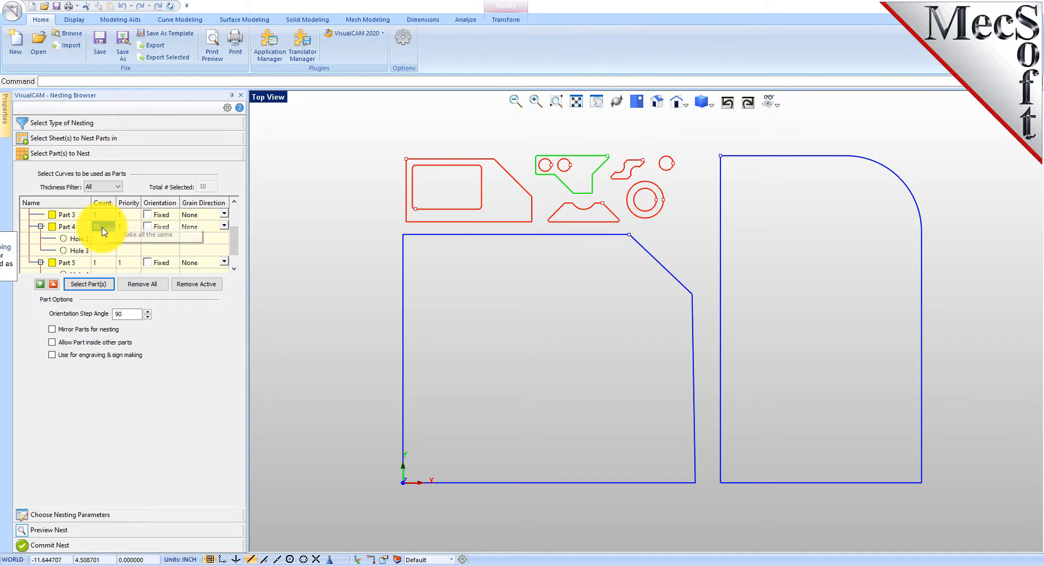
pyautogui.click(170, 240)
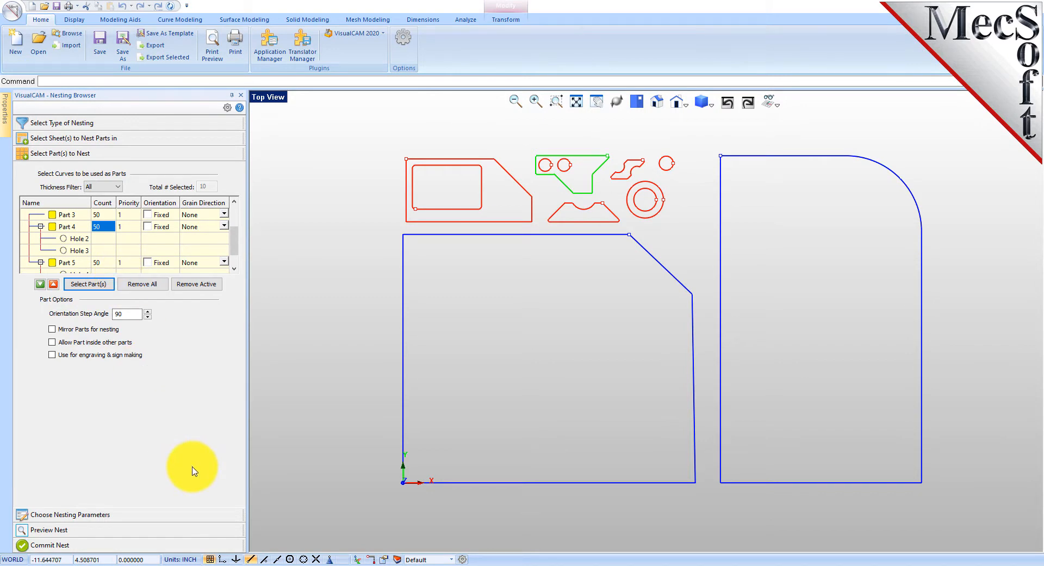
# - Set the orientation step angle to 45, and allow mirroring of parts and nesting of parts inside other parts
pyautogui.doubleClick(113, 313)
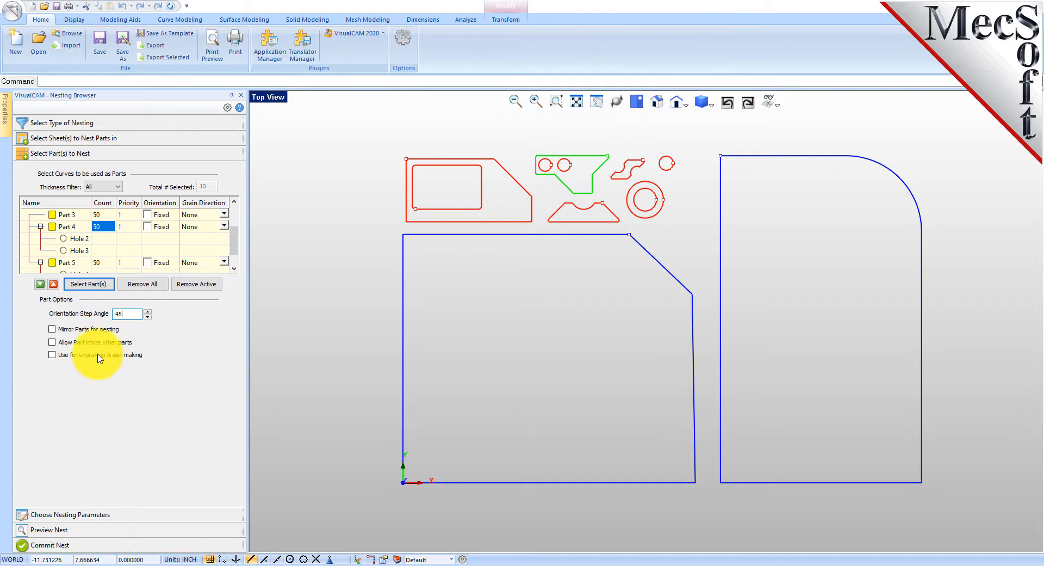
pyautogui.click(52, 329)
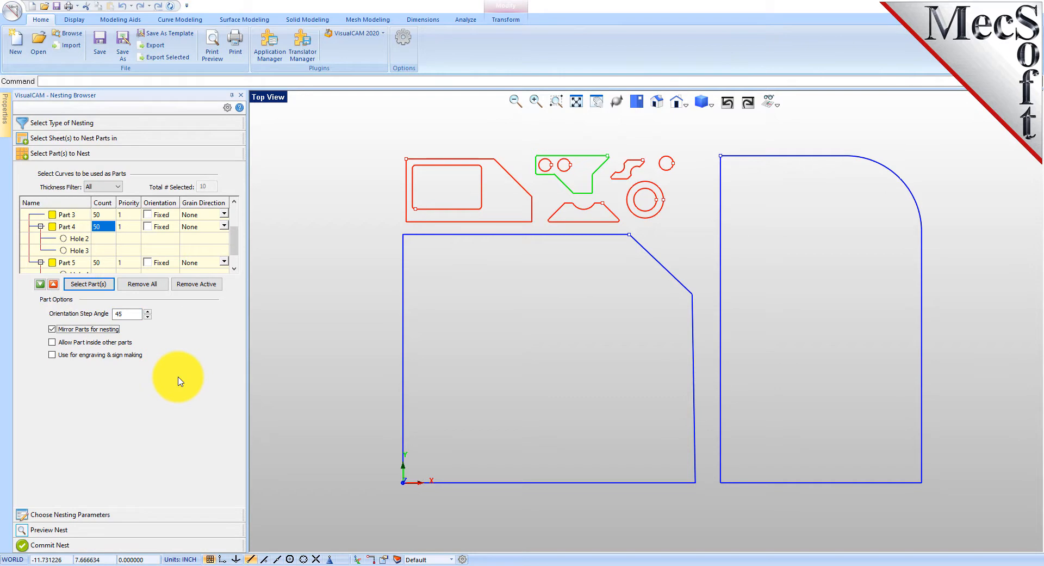
pyautogui.click(52, 342)
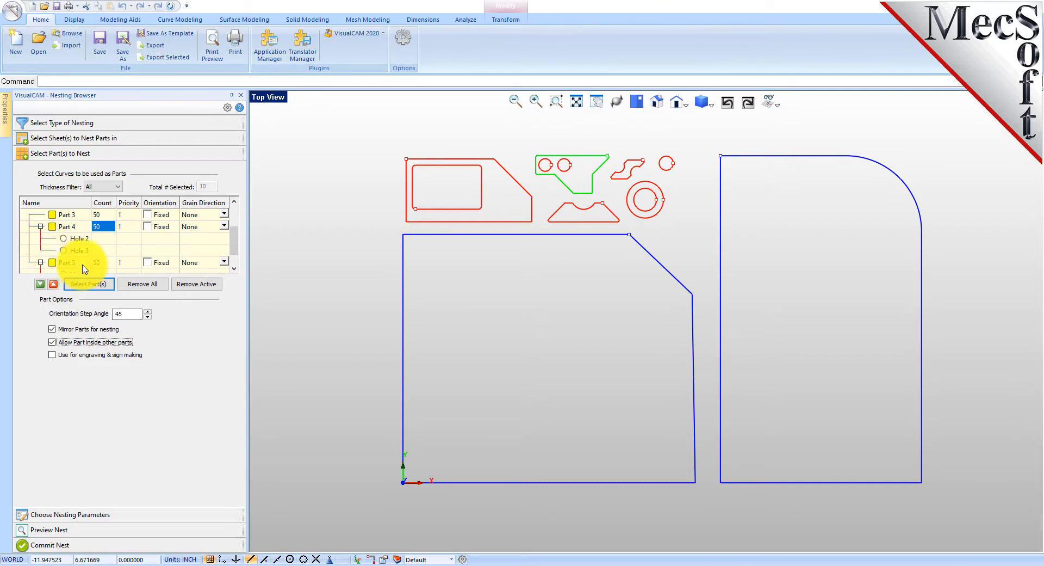
# - Identify the listed parts in the drawing and fix the orientation of Part 6, the trapezoid with the scalloped upper edge
pyautogui.scroll(3, 68, 256)
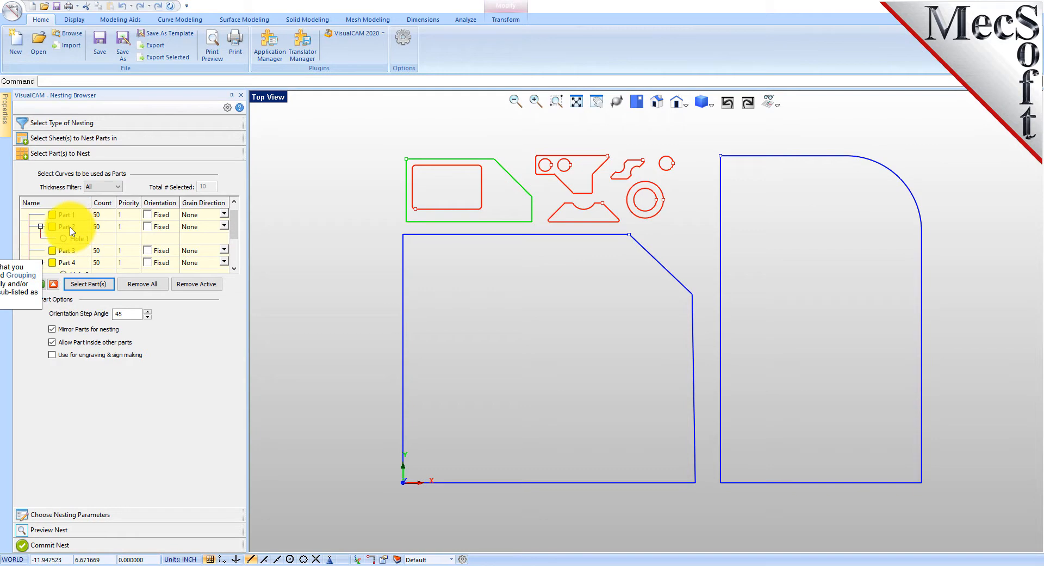
pyautogui.click(68, 214)
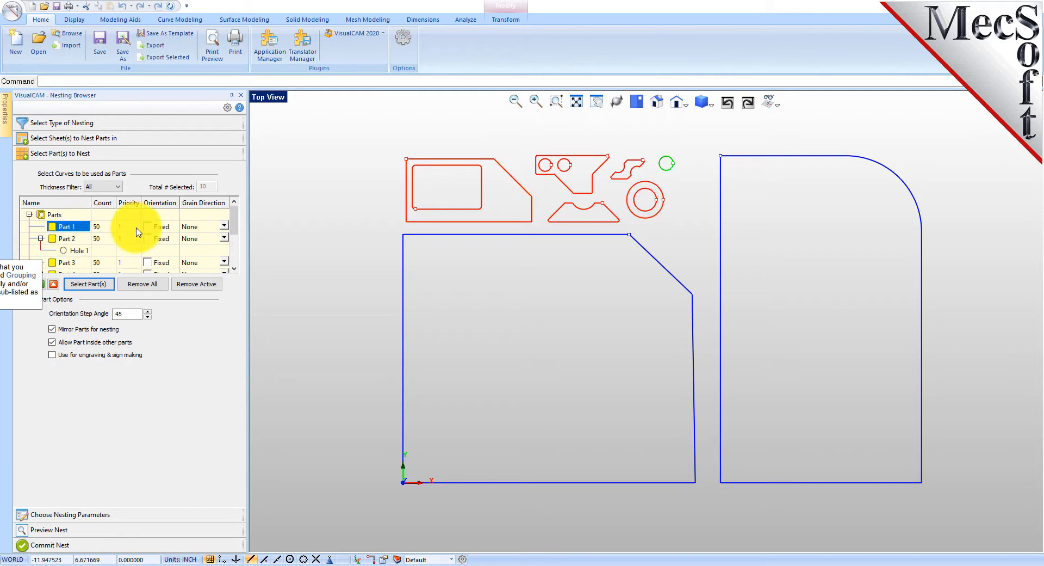
pyautogui.scroll(-2, 74, 234)
pyautogui.click(98, 241)
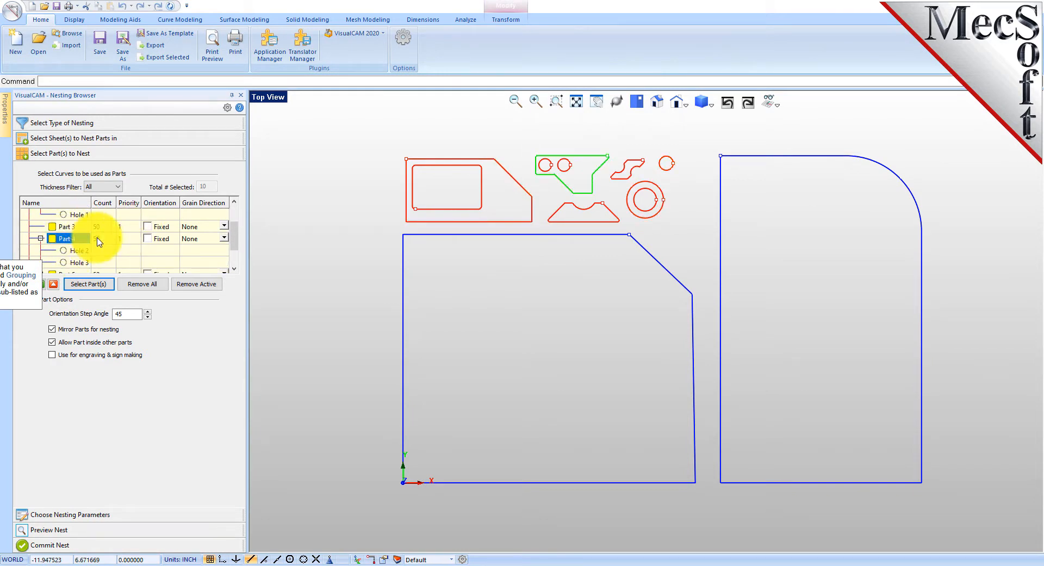
pyautogui.scroll(-3, 99, 241)
pyautogui.click(89, 239)
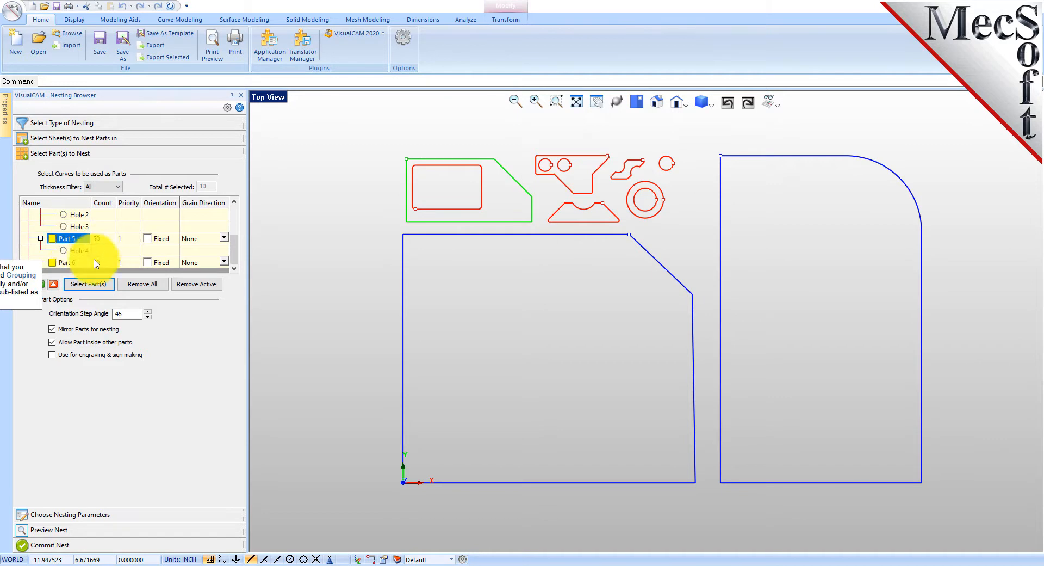
pyautogui.click(65, 263)
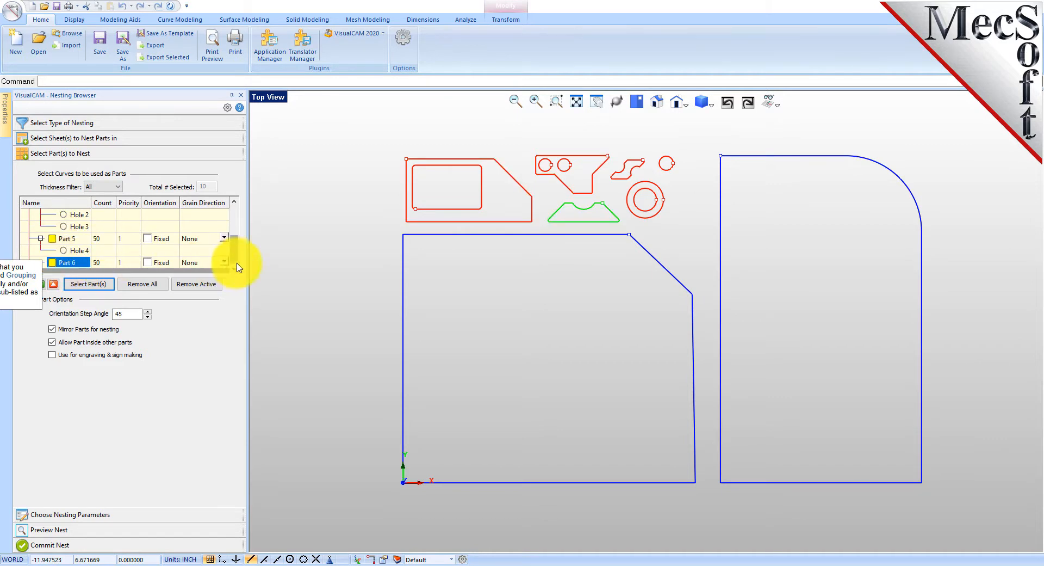
pyautogui.click(148, 263)
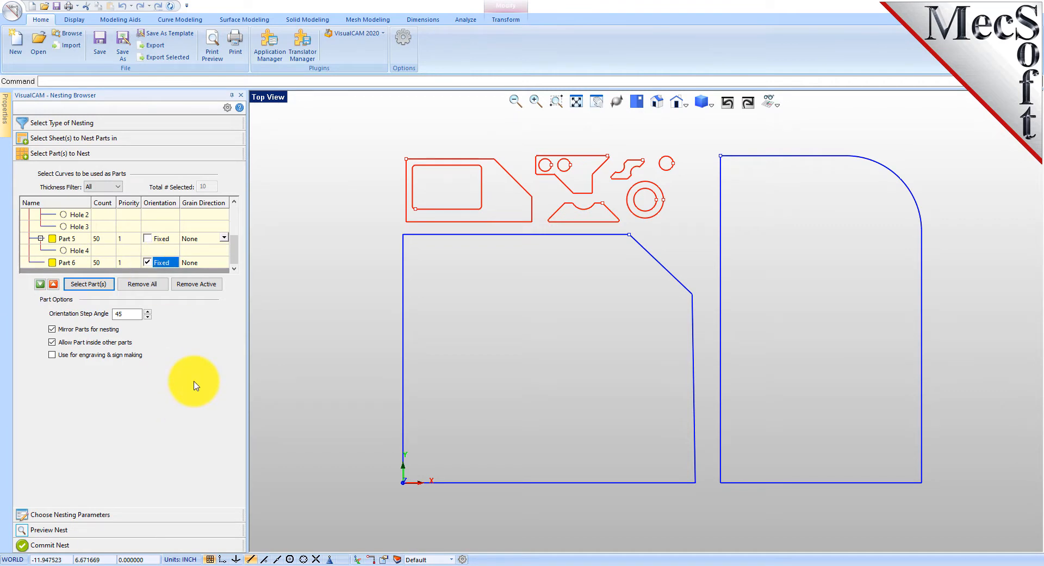
# - Set the nesting distance from part to part to 0.15 and from part to sheet to 0.25
pyautogui.click(90, 515)
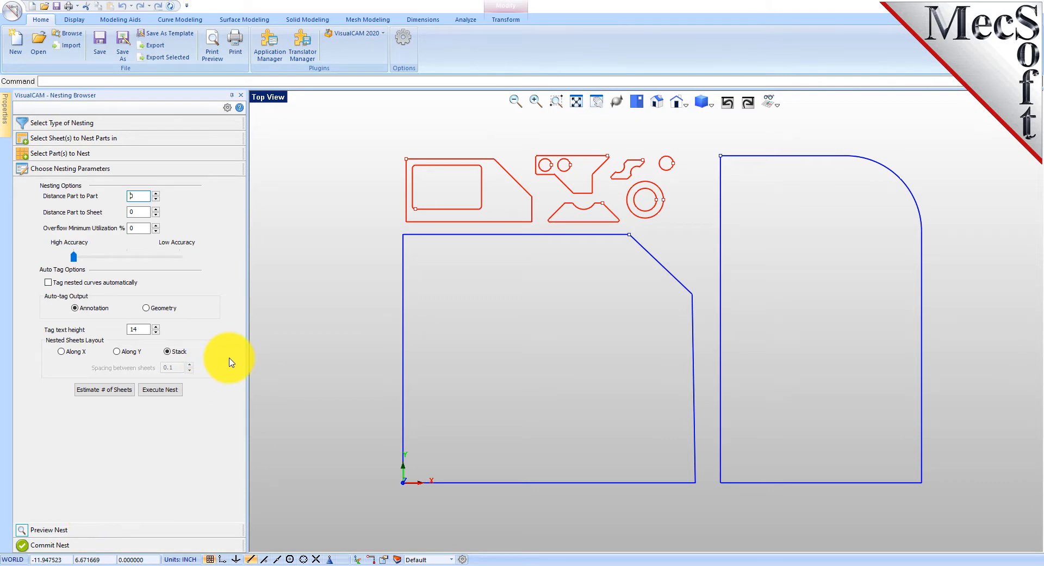
pyautogui.moveTo(141, 205)
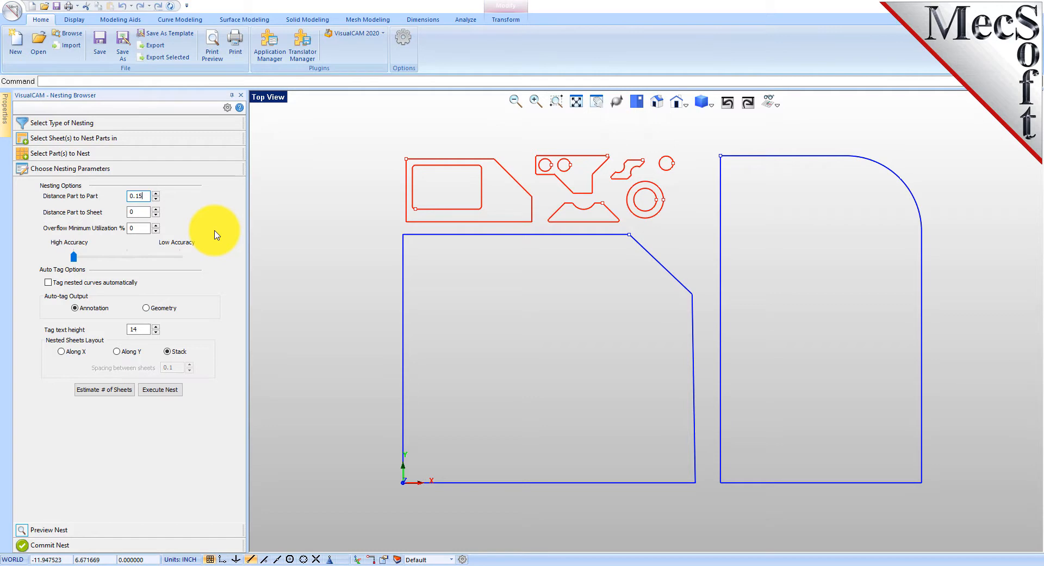
pyautogui.doubleClick(138, 212)
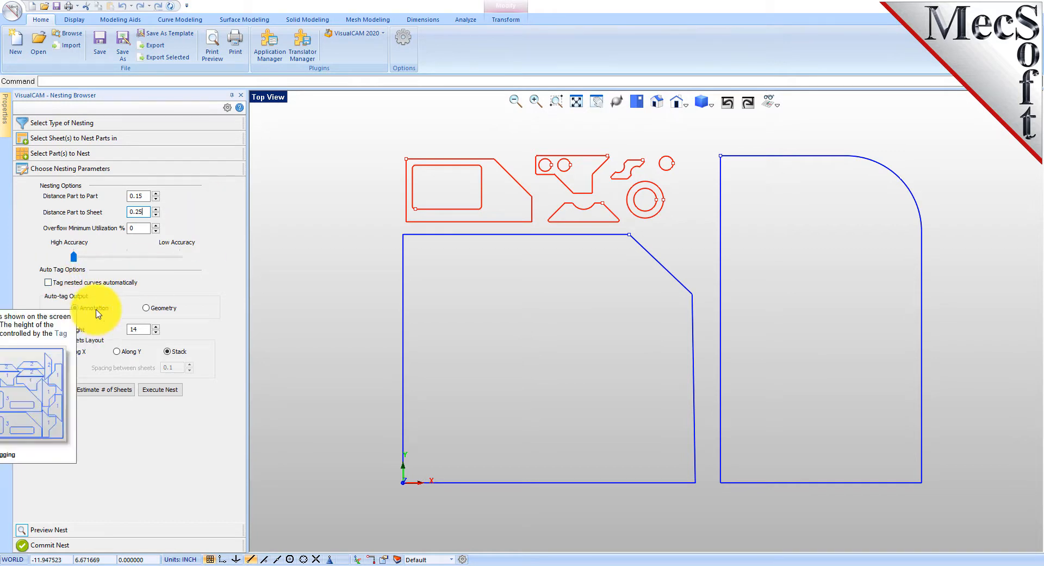
pyautogui.moveTo(171, 329)
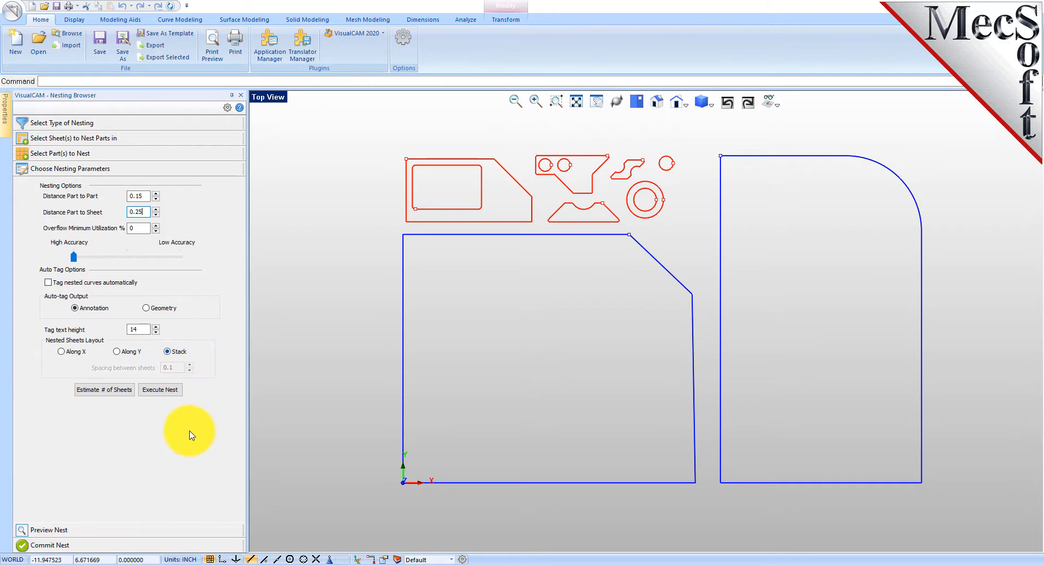
# - Estimate the number of sheets required and update the sheet counts to match the estimate
pyautogui.click(114, 391)
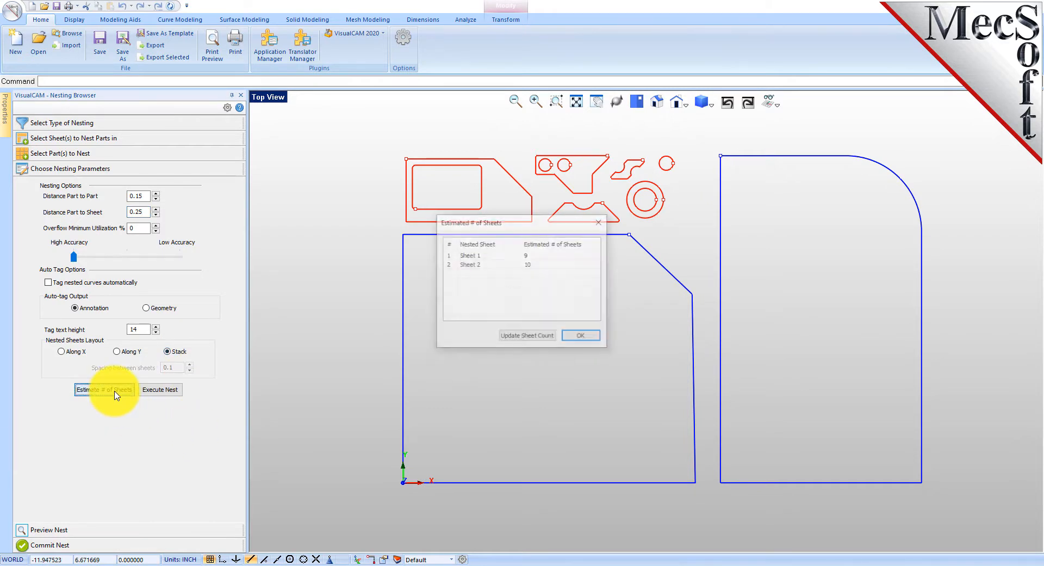
pyautogui.moveTo(521, 320)
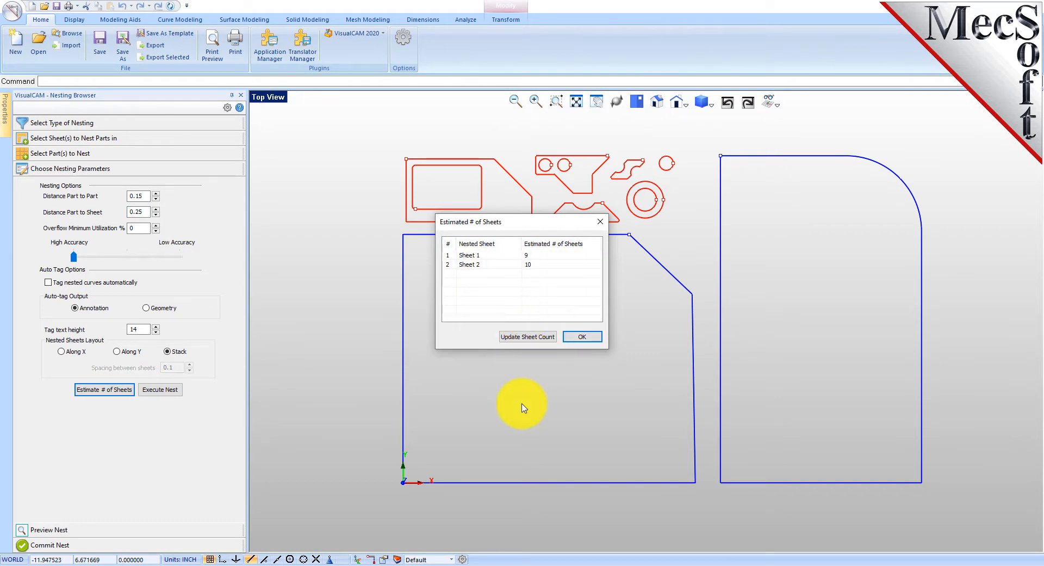
pyautogui.click(528, 337)
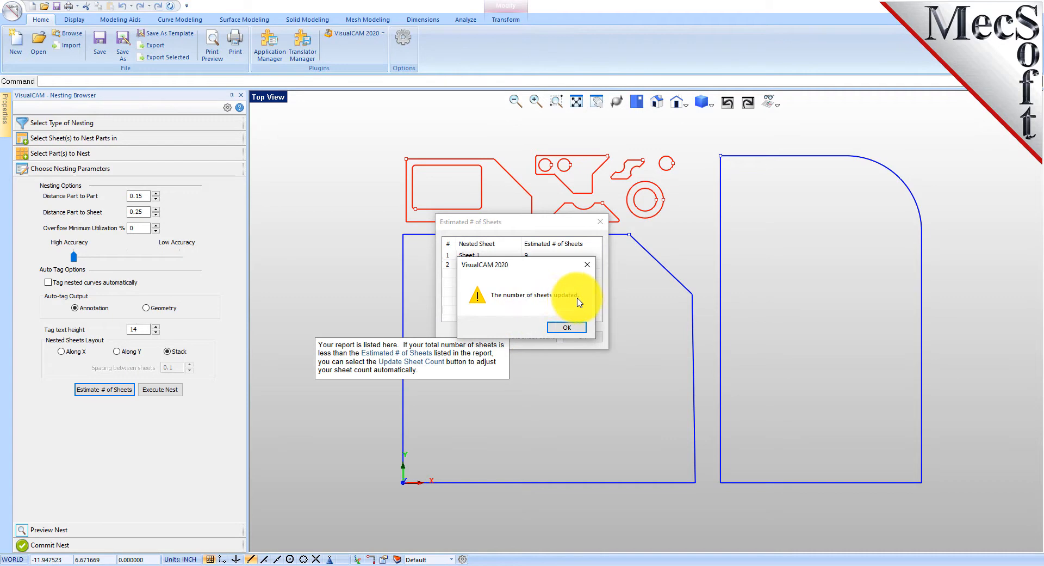
pyautogui.click(573, 328)
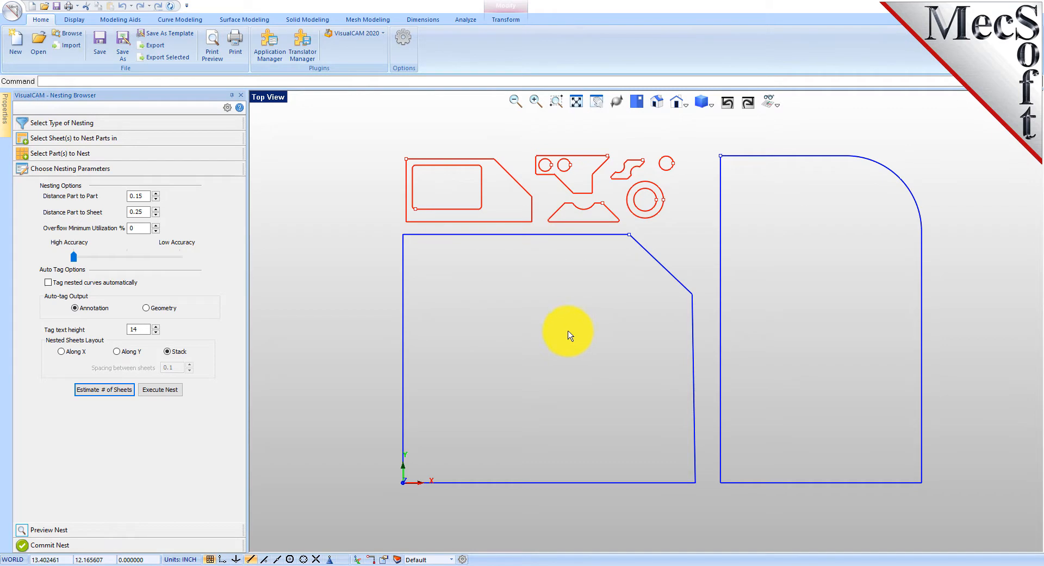
# - Execute the nest and preview the nested layouts of Sheet 1-3 and Sheet 1-4
pyautogui.click(173, 390)
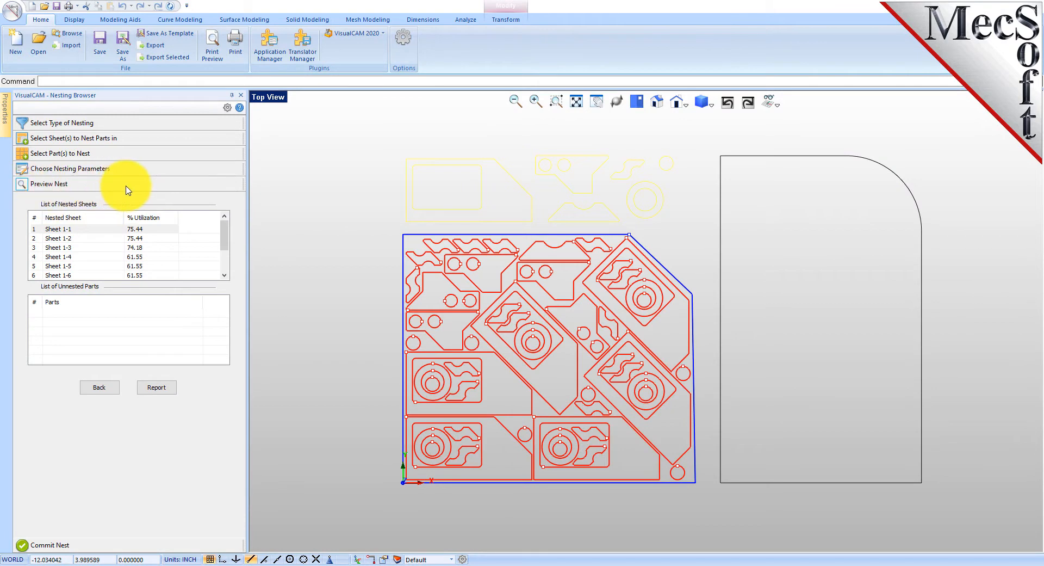
pyautogui.click(79, 249)
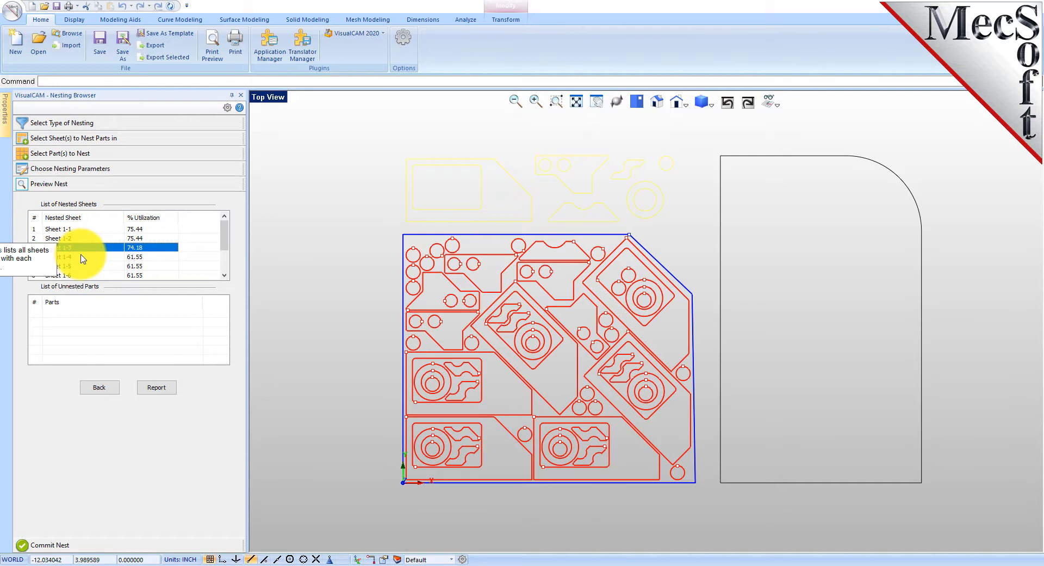
pyautogui.click(78, 257)
# - Review the nesting report, clear the curve selection, and preview the layouts of Sheet 1-1 and Sheet 1-2
pyautogui.click(161, 388)
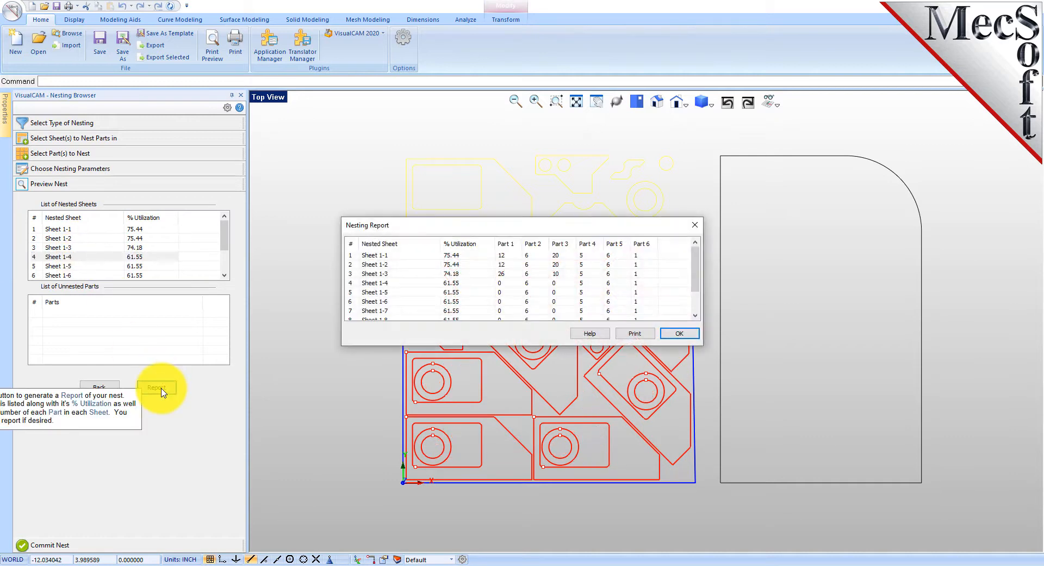
pyautogui.click(668, 335)
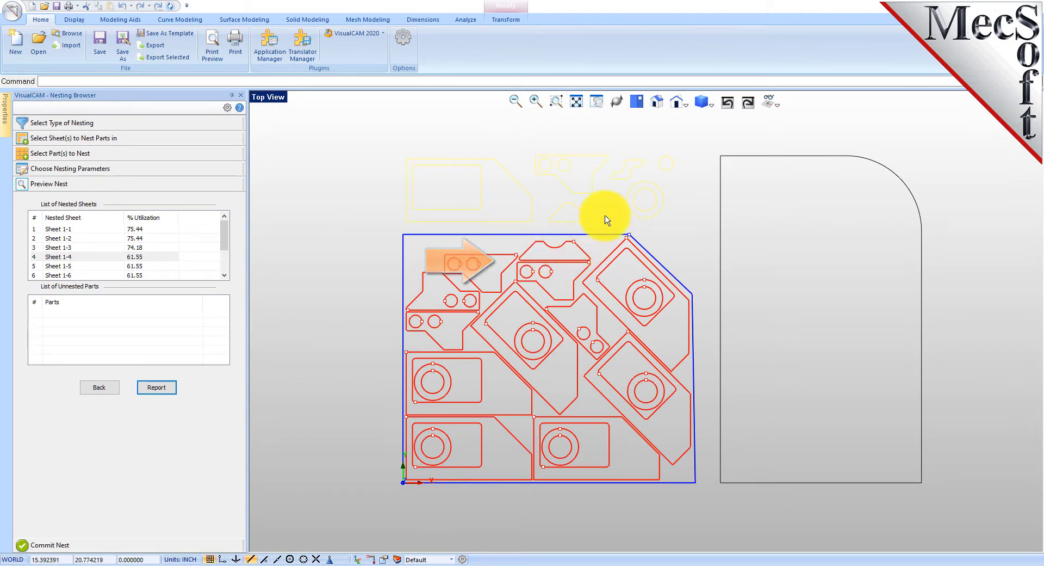
pyautogui.click(354, 212)
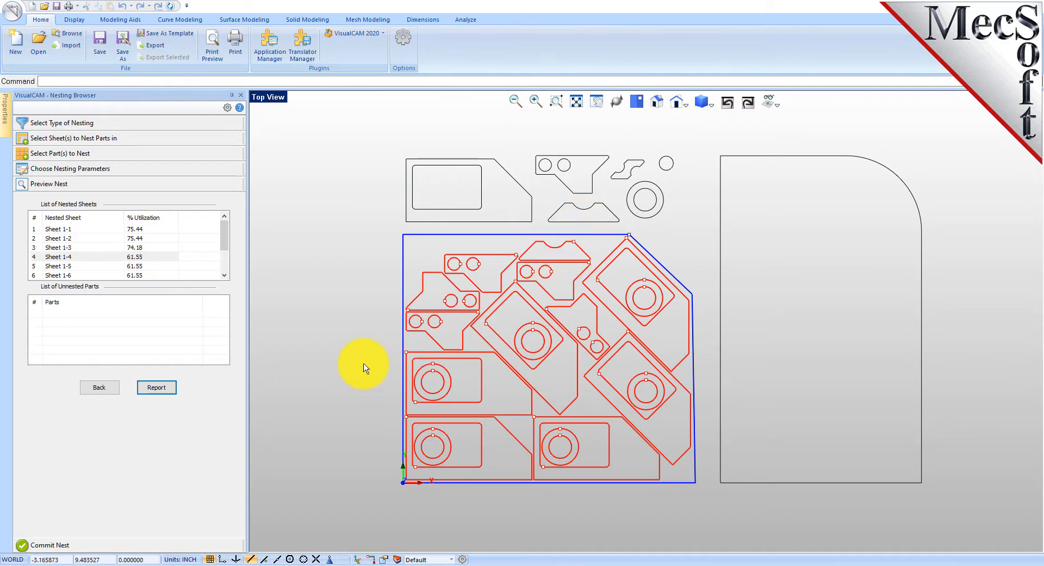
pyautogui.click(69, 229)
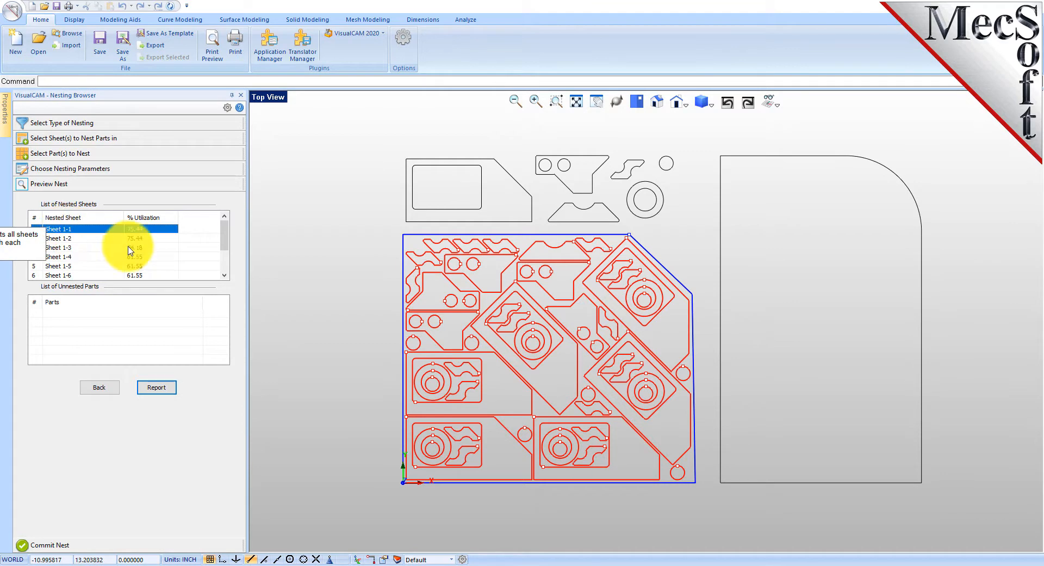
pyautogui.click(87, 238)
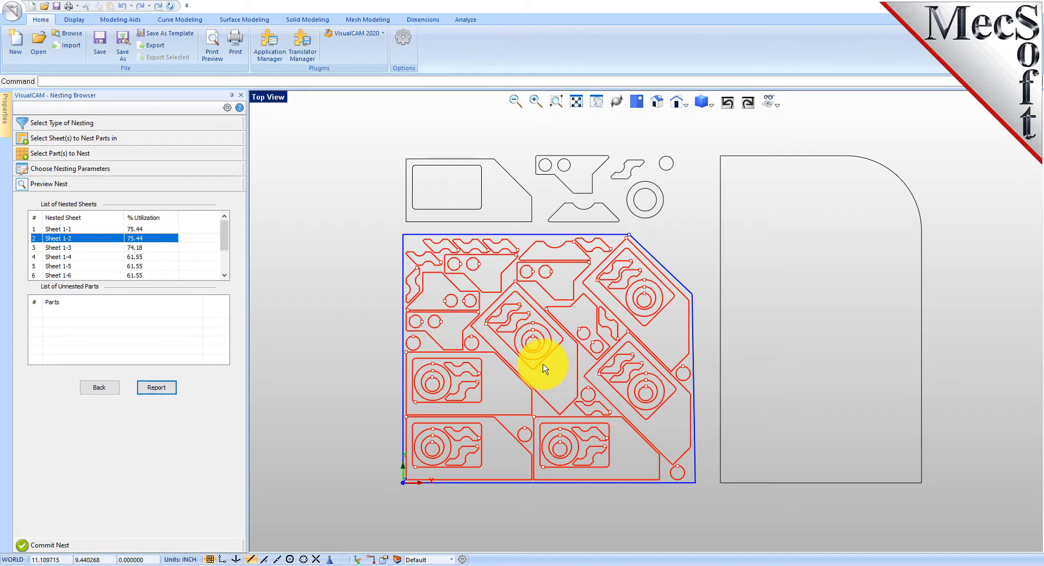
# - Set the grain direction of Sheet 1 and Sheet 2 to Along X
pyautogui.click(82, 139)
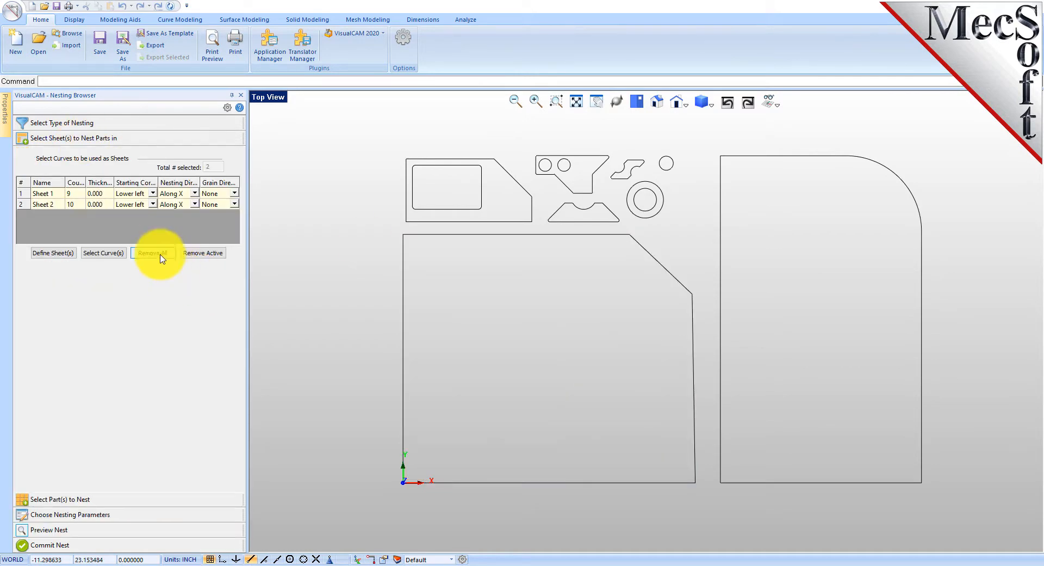
pyautogui.click(234, 194)
pyautogui.click(234, 194)
pyautogui.click(231, 214)
pyautogui.click(234, 203)
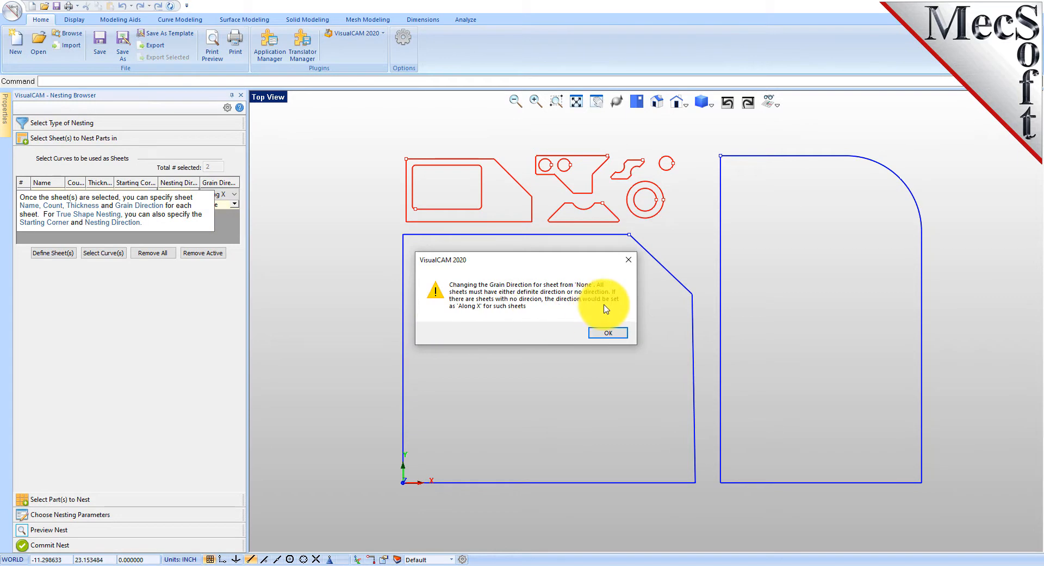
pyautogui.click(609, 334)
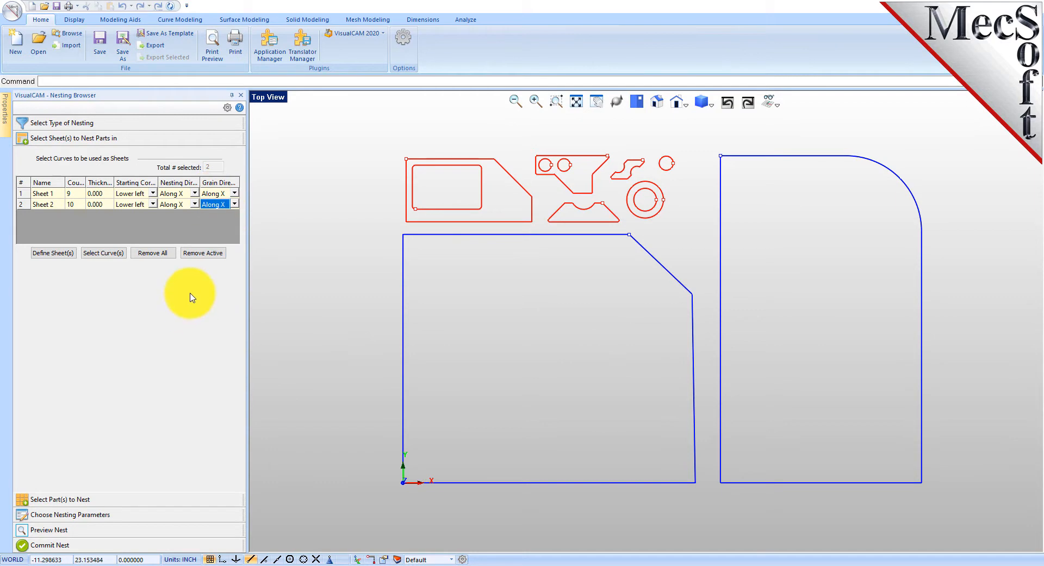
# - Assign a grain direction to Part 5, the large part with the rectangular cutout
pyautogui.click(87, 499)
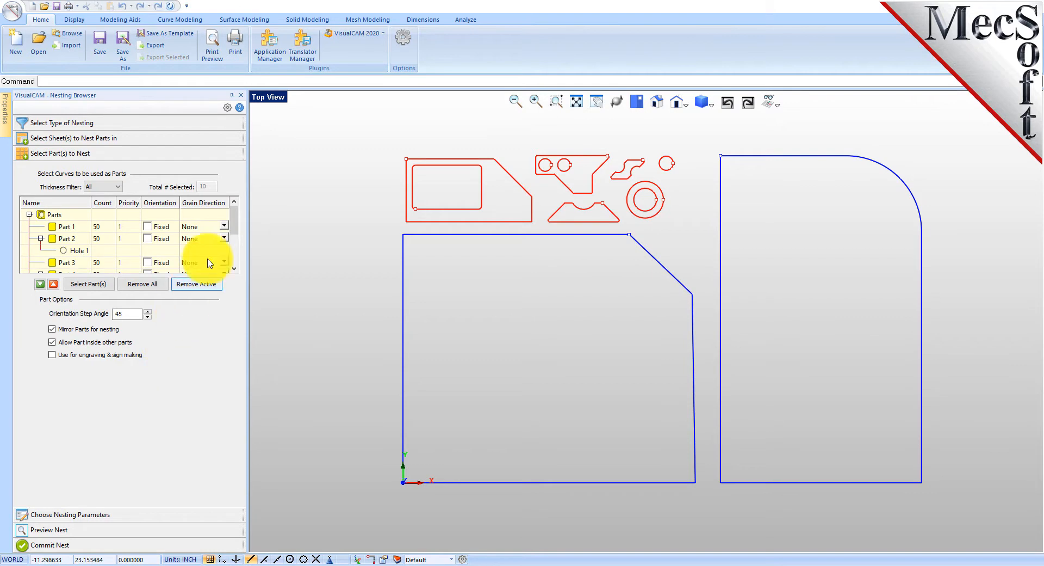
pyautogui.moveTo(234, 215); pyautogui.dragTo(234, 254)
pyautogui.click(58, 239)
pyautogui.click(222, 239)
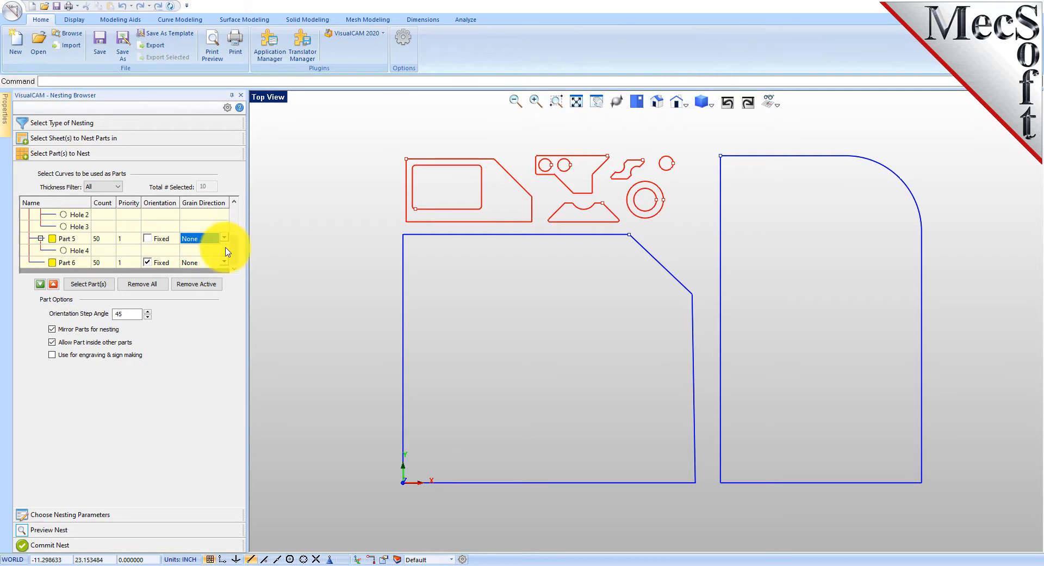
pyautogui.click(224, 239)
pyautogui.click(210, 265)
# - Execute the nest again with the grain direction settings and preview the layout of Sheet 1-2
pyautogui.click(82, 514)
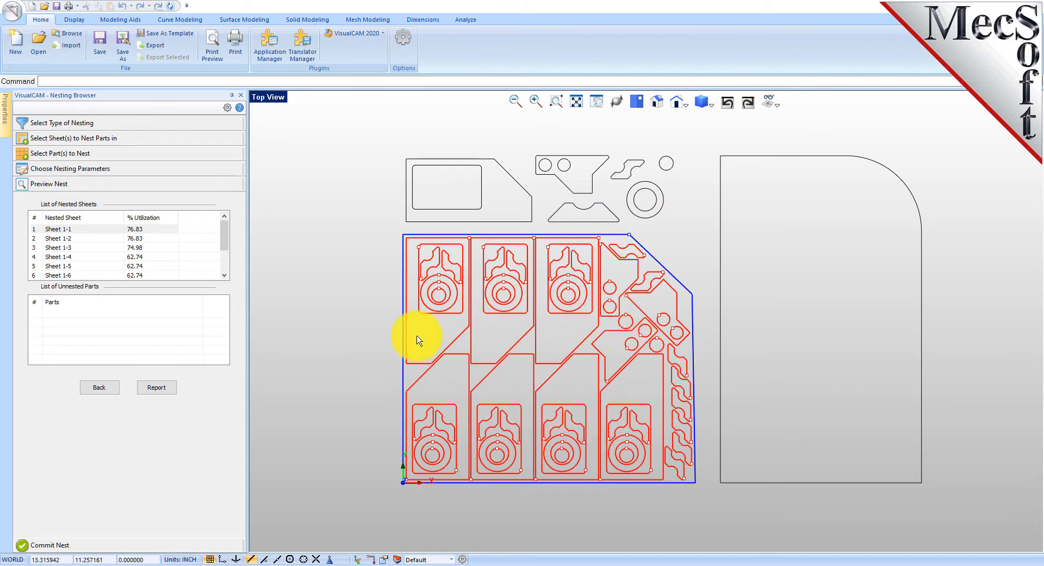
pyautogui.click(75, 239)
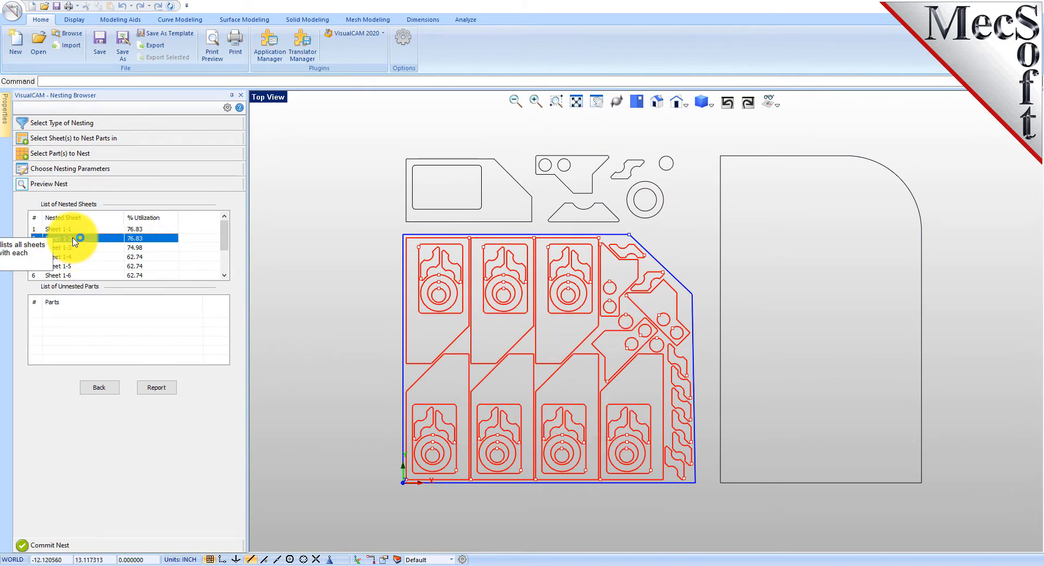
# - Preview the nested layouts from Sheet 1-3 through Sheet 2-1, and return to the layout of Sheet 1-1
pyautogui.press('Down')
pyautogui.press('Down')
pyautogui.press('Down')
pyautogui.press('Down')
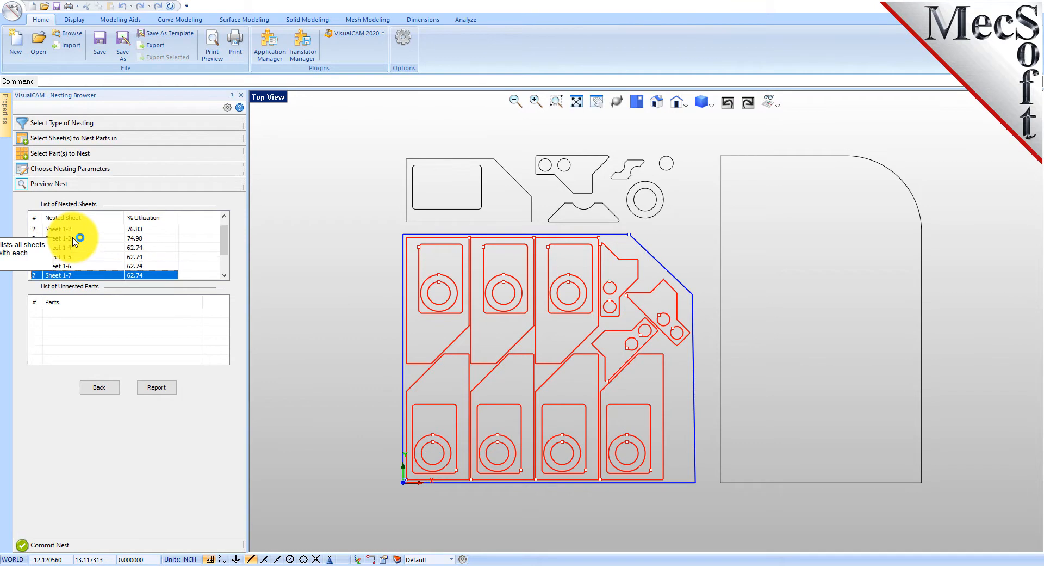
pyautogui.press('Down')
pyautogui.press('Down')
pyautogui.press('Down')
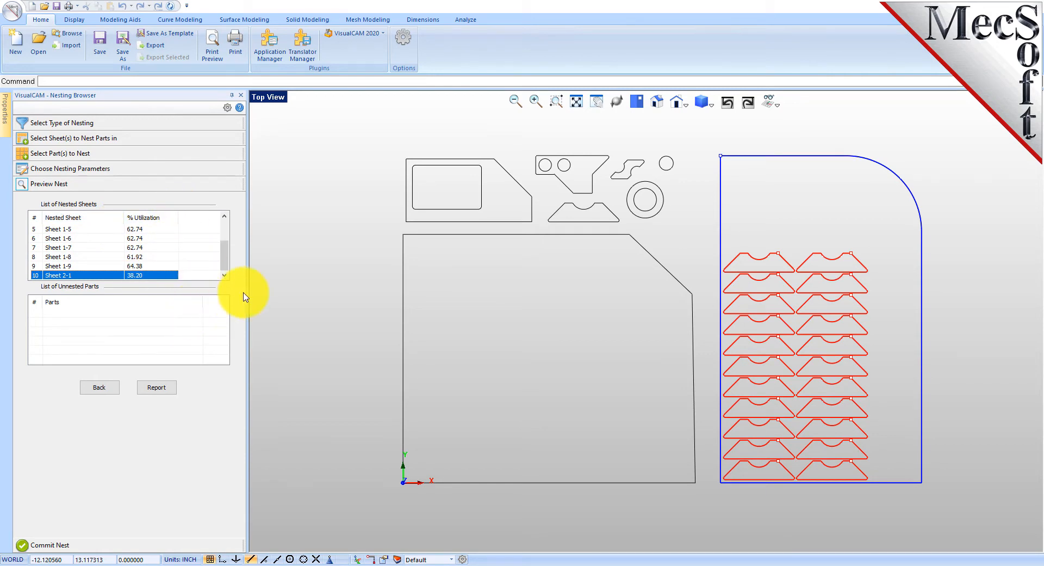
pyautogui.moveTo(222, 260); pyautogui.dragTo(223, 233)
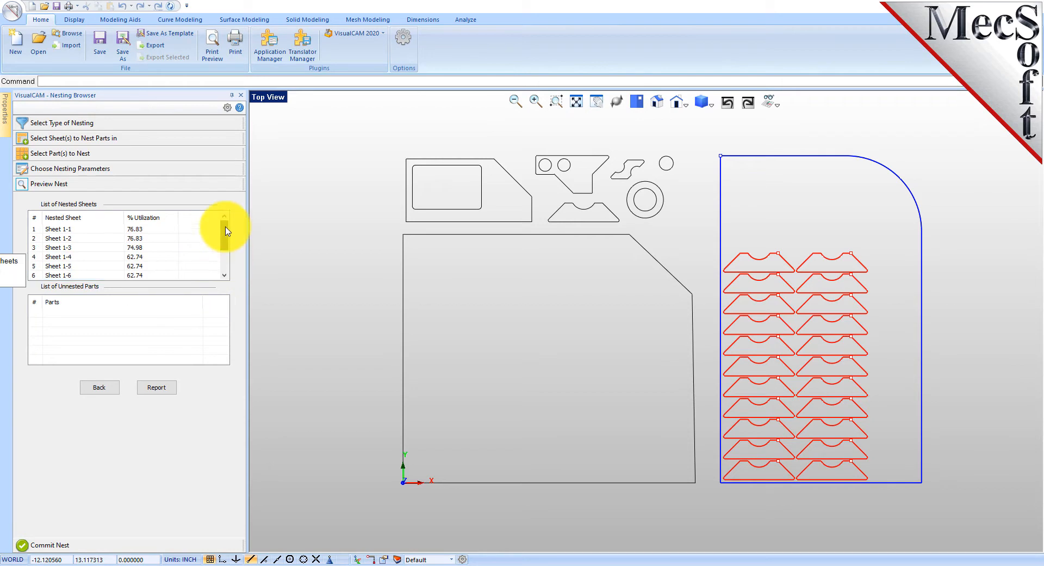
pyautogui.click(144, 231)
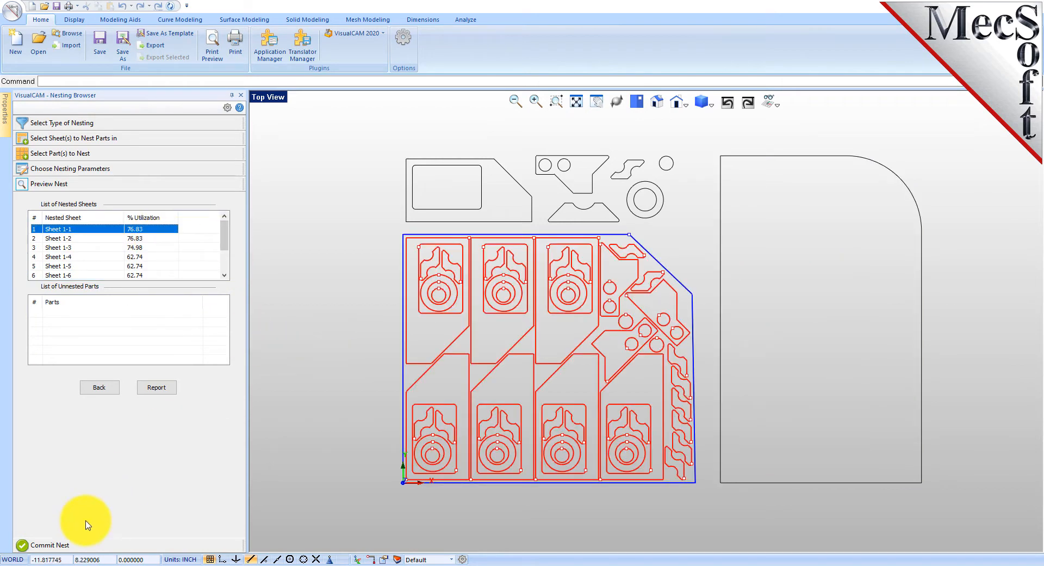
# - Commit the nest to the drawing with a separate layer for each nested sheet, and display the list of layers
pyautogui.click(70, 544)
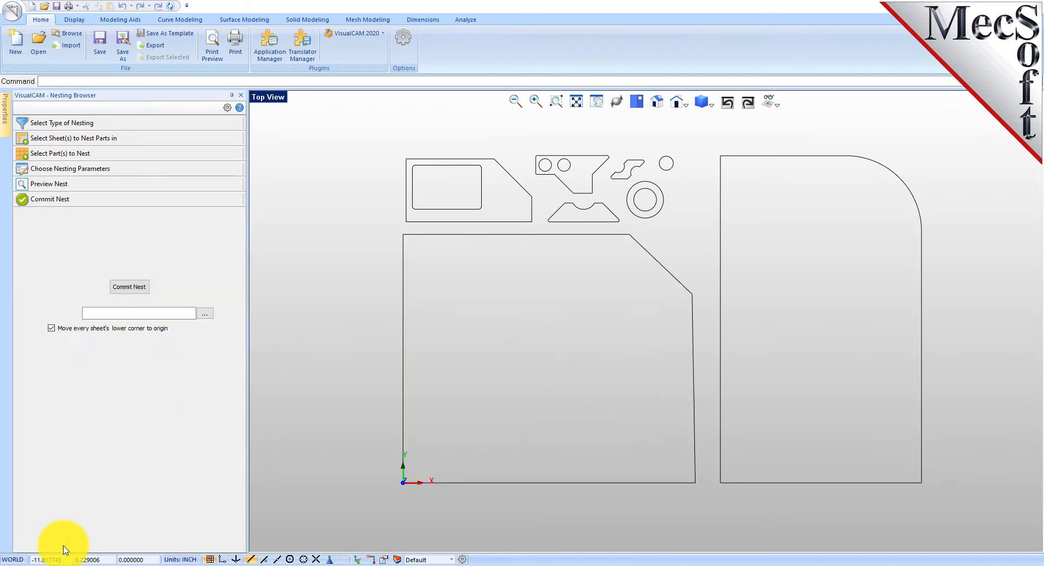
pyautogui.click(131, 288)
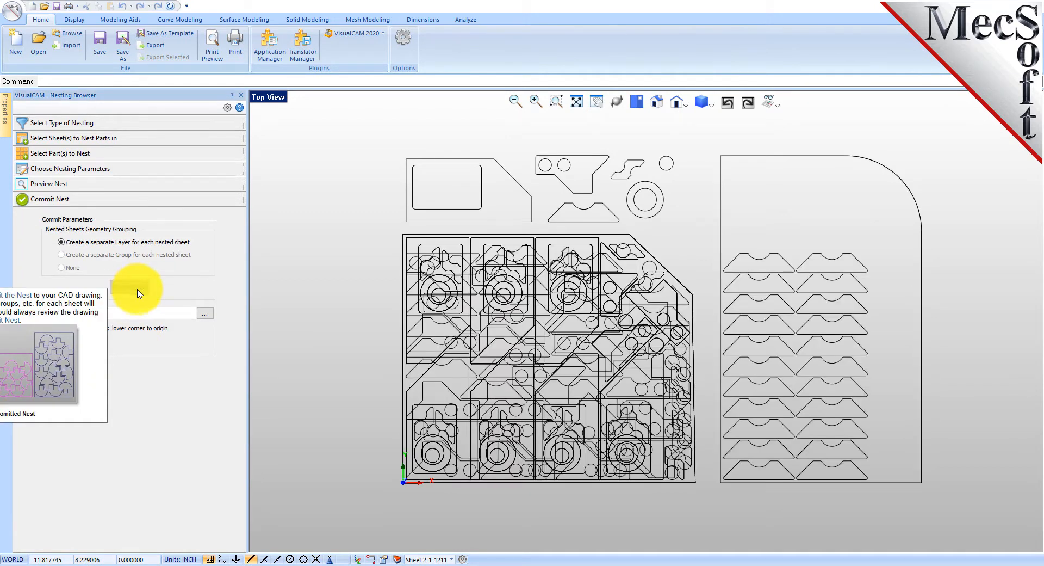
pyautogui.click(397, 559)
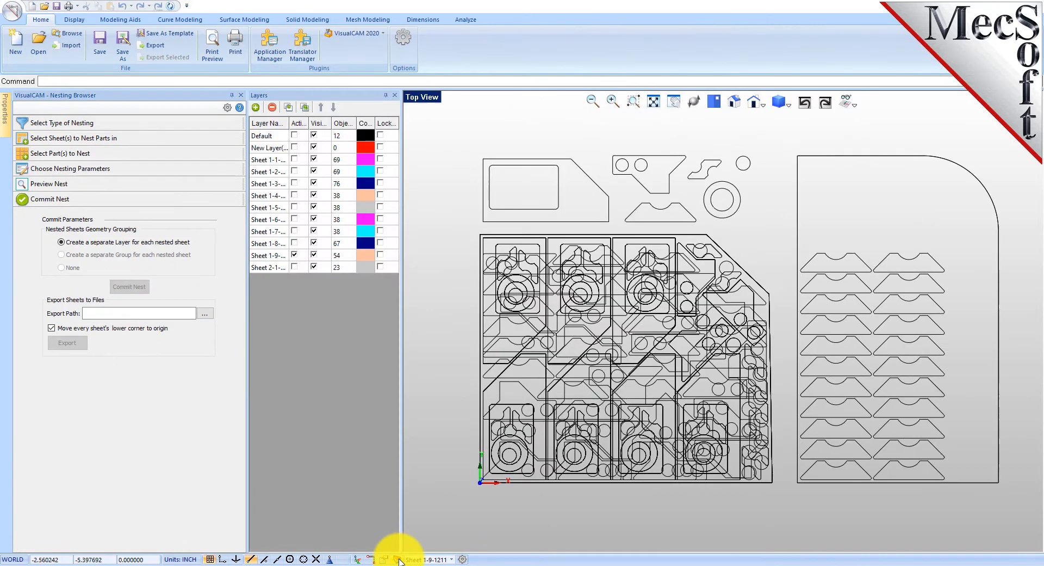